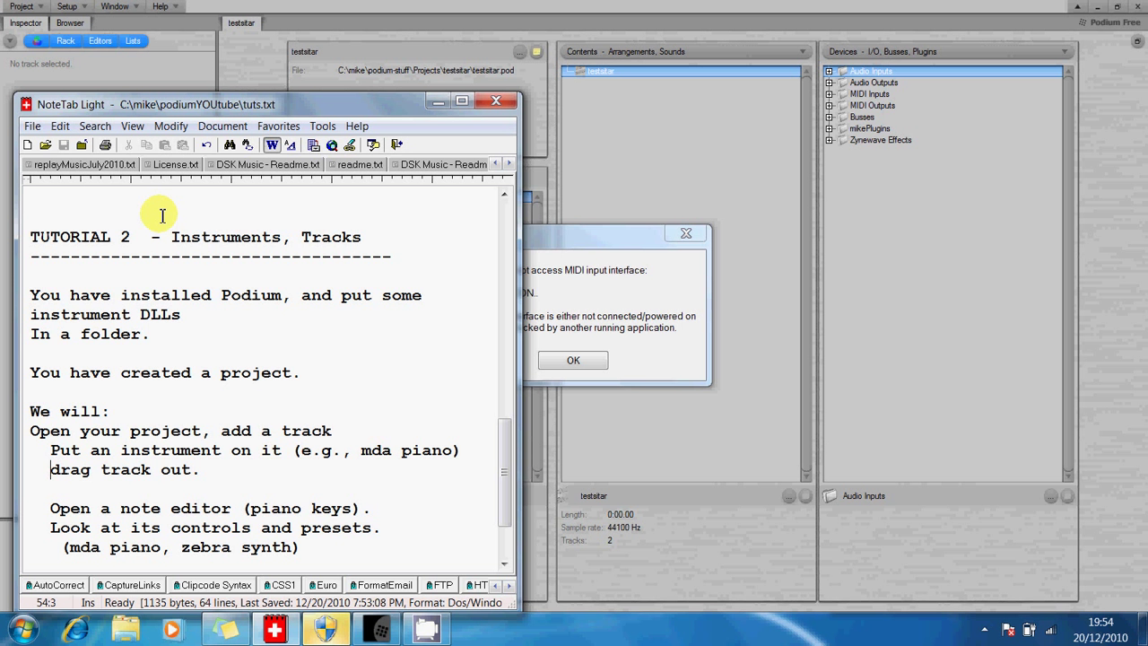
Step: Dismiss the MIDI input interface warning in Podium Free and open the testsitar arrangement for editing
left_click(617, 11)
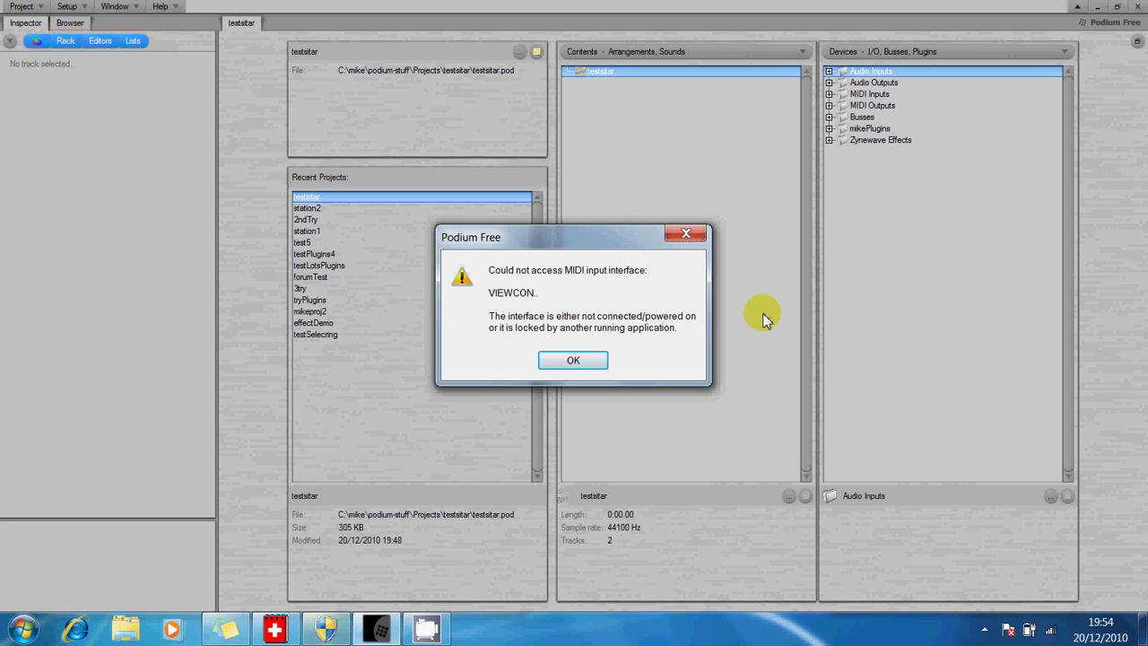
left_click(583, 361)
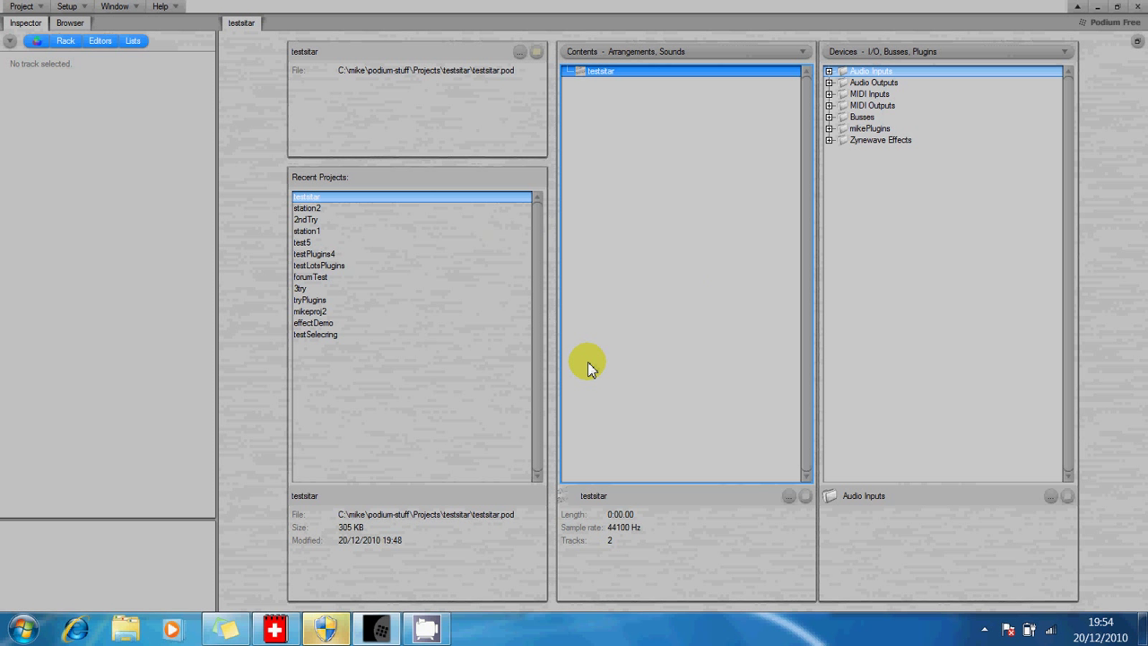
left_click(306, 210)
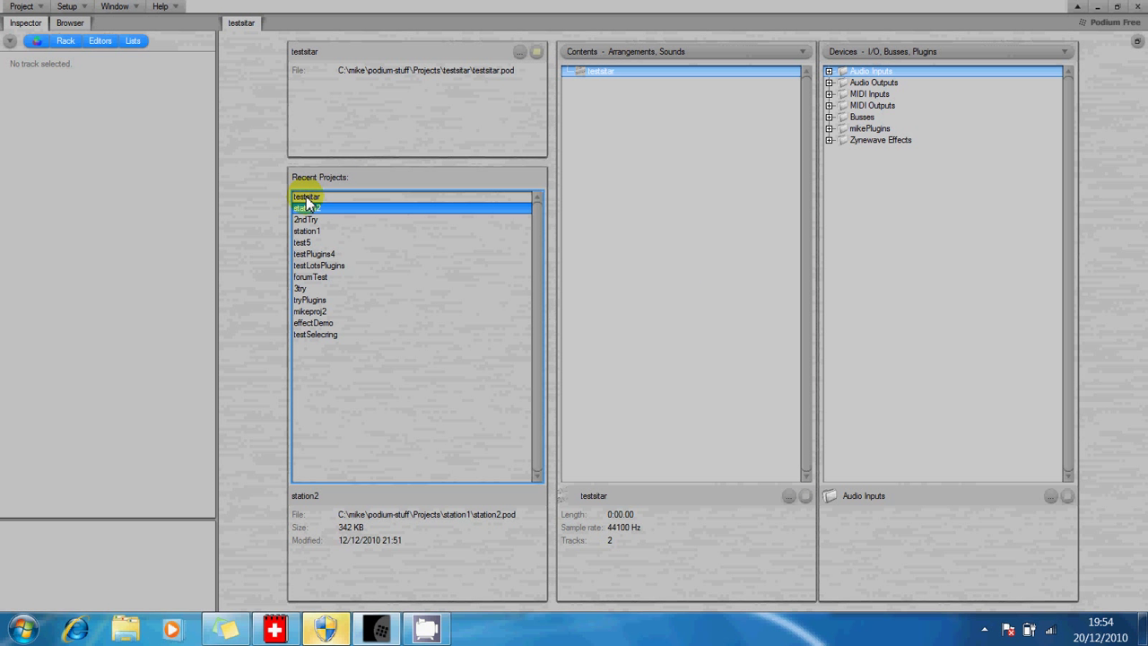
left_click(305, 197)
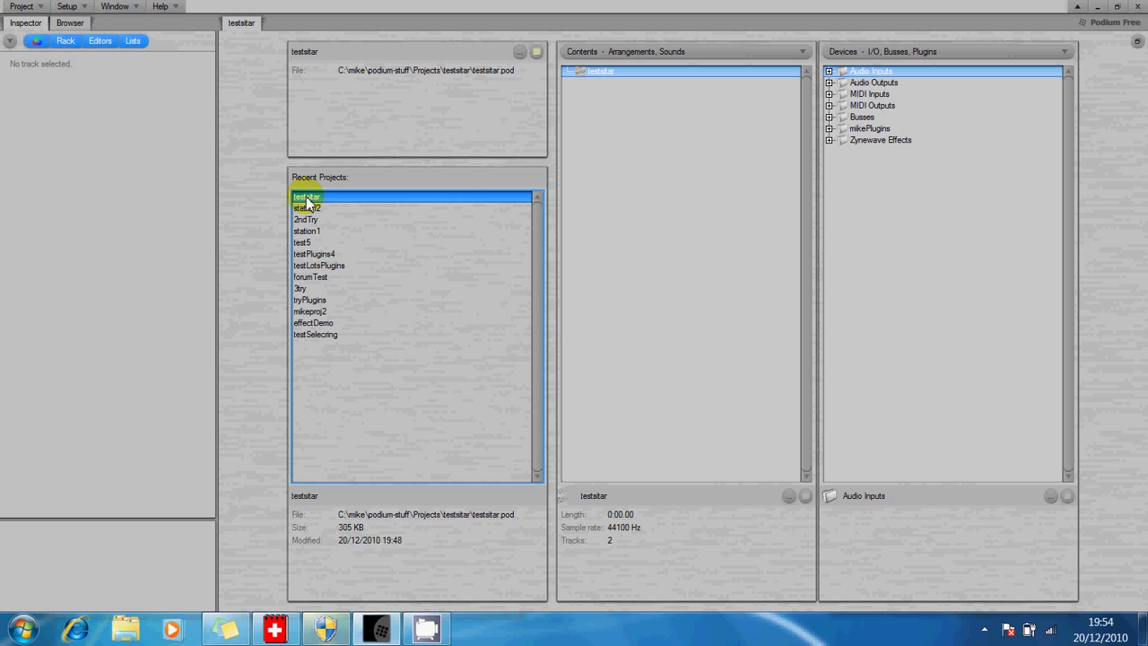
double_click(622, 74)
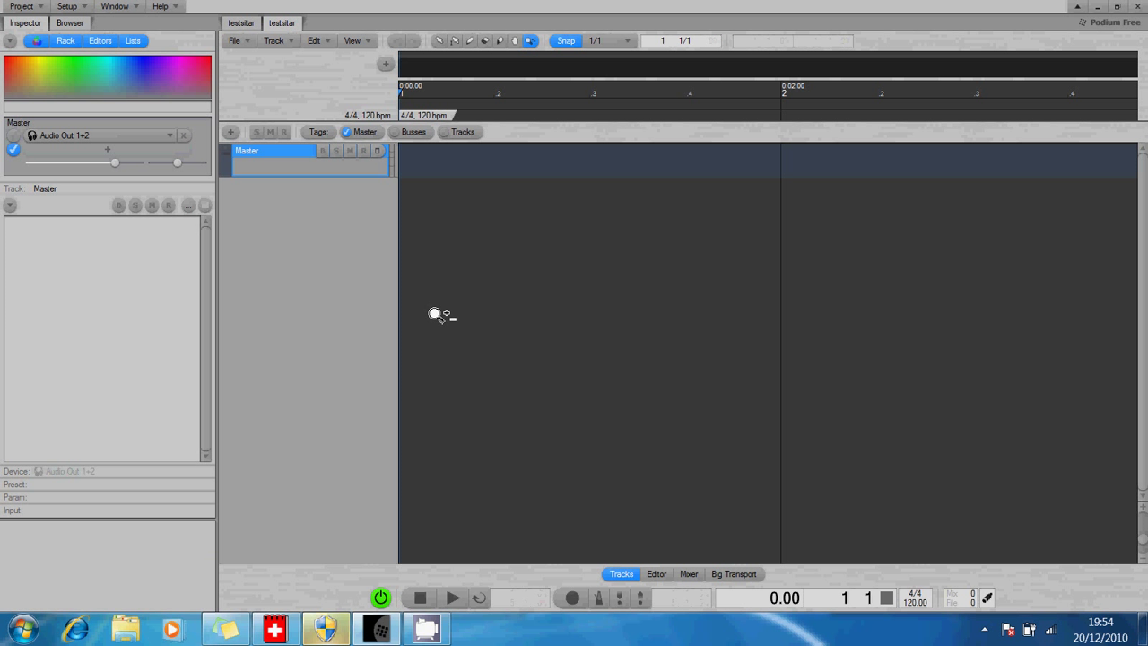
Step: Activate the Select tool and add a track named Track 1 with the default properties
left_click(440, 42)
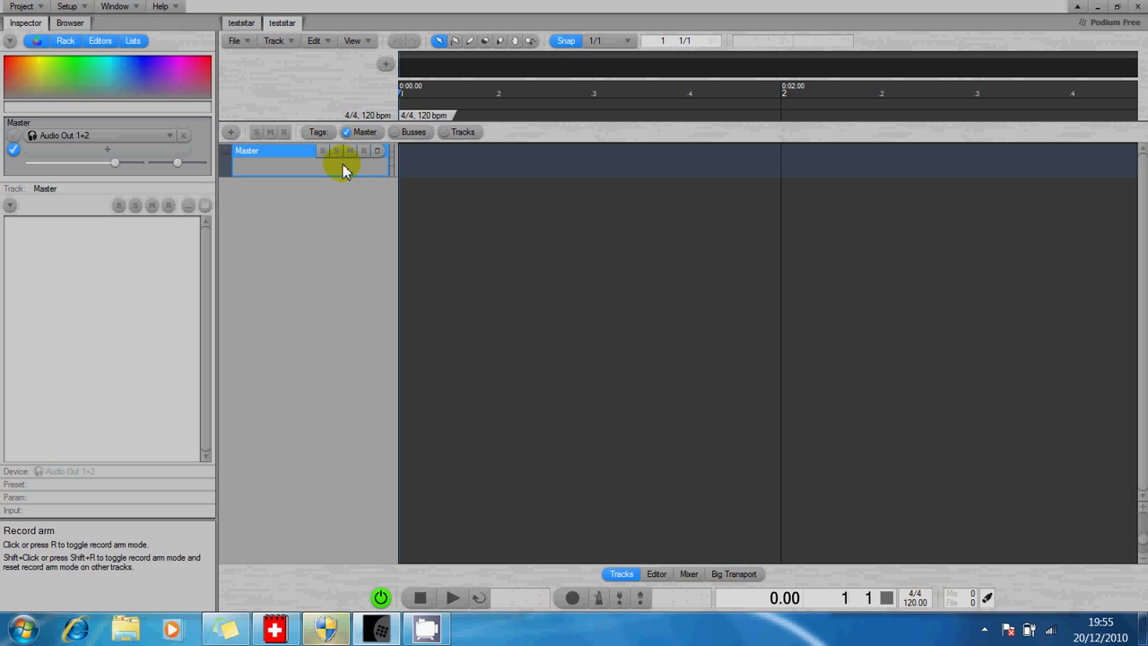
left_click(231, 133)
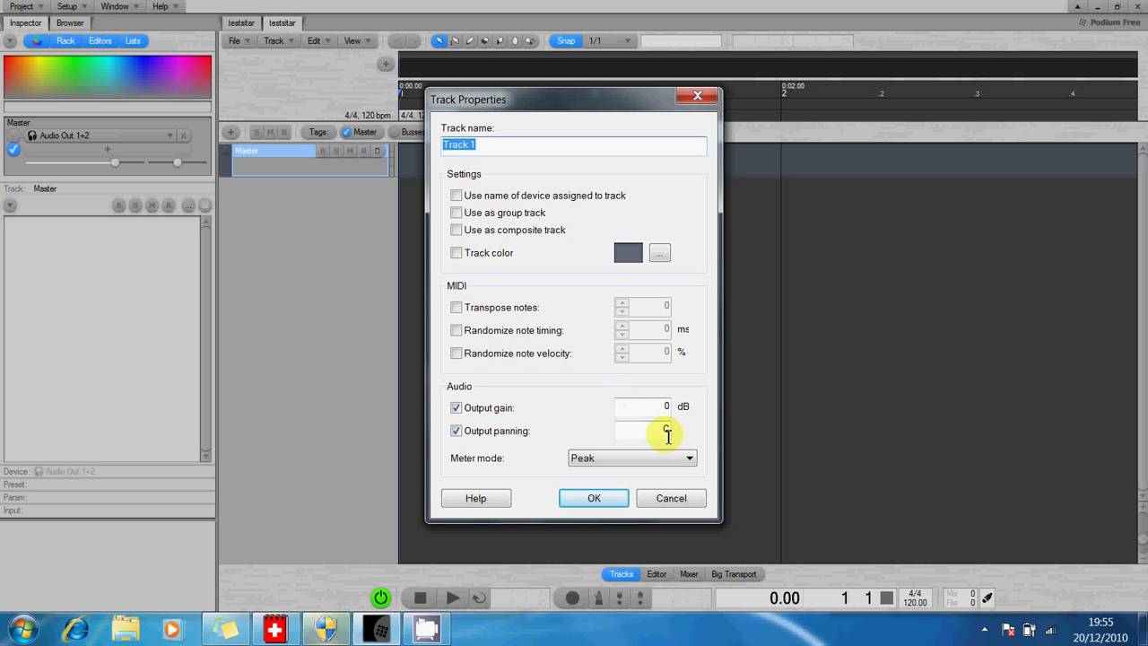
left_click(593, 499)
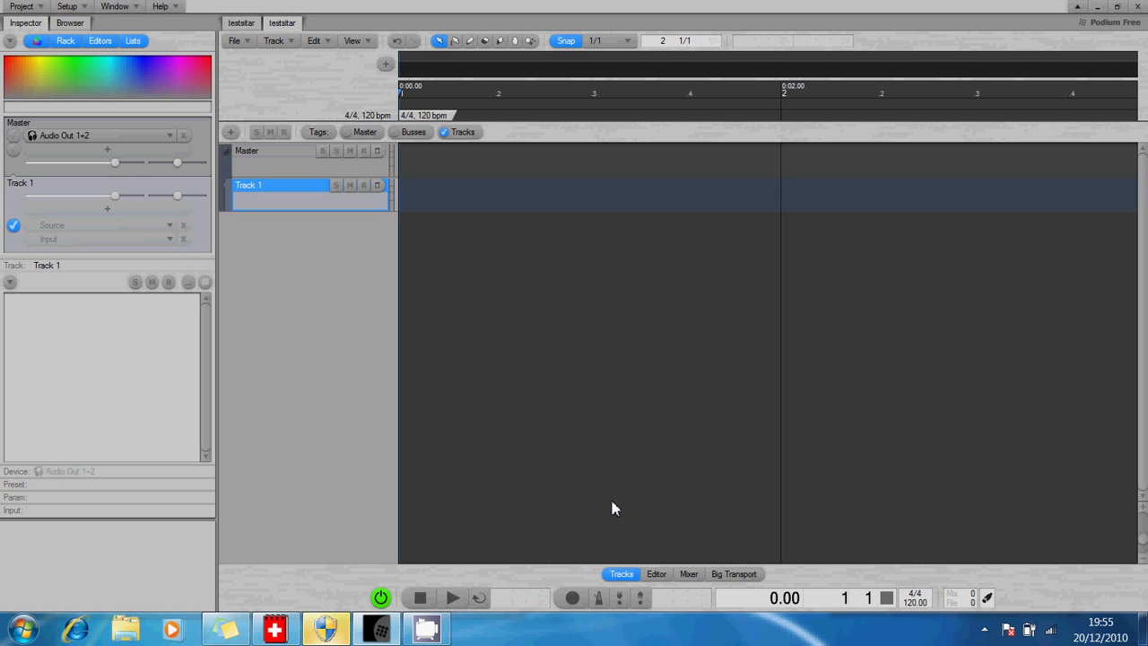
Step: Assign the mda Piano instrument from the mikePlugins folder to Track 1
left_click(531, 42)
left_click_drag(636, 252, 637, 225)
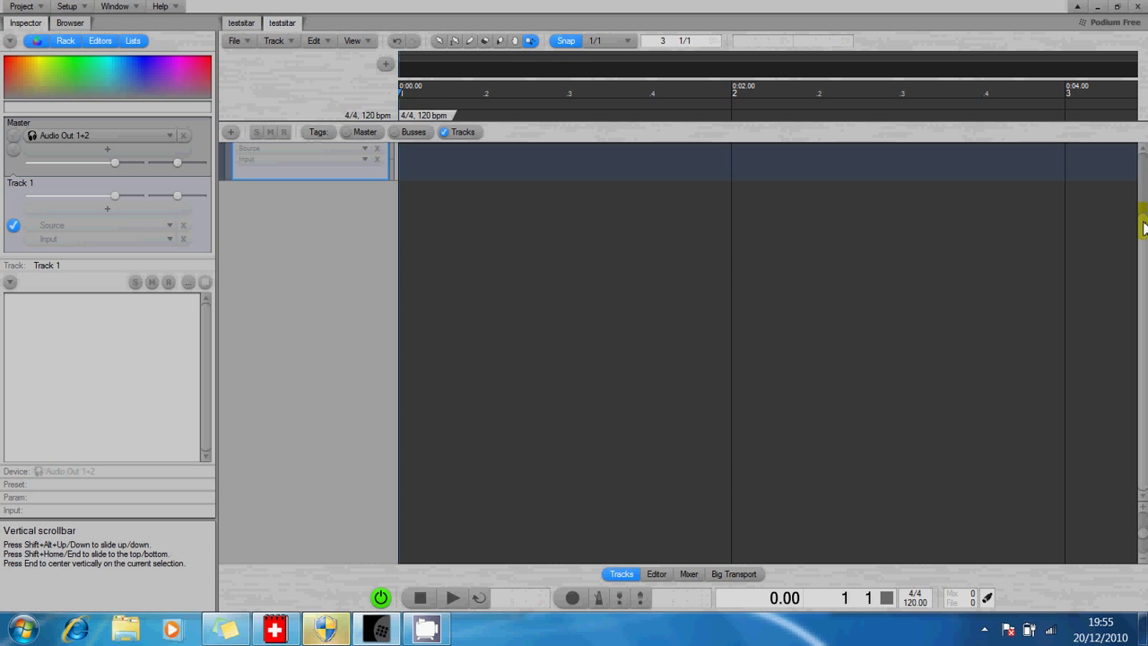
left_click_drag(1143, 228, 1142, 155)
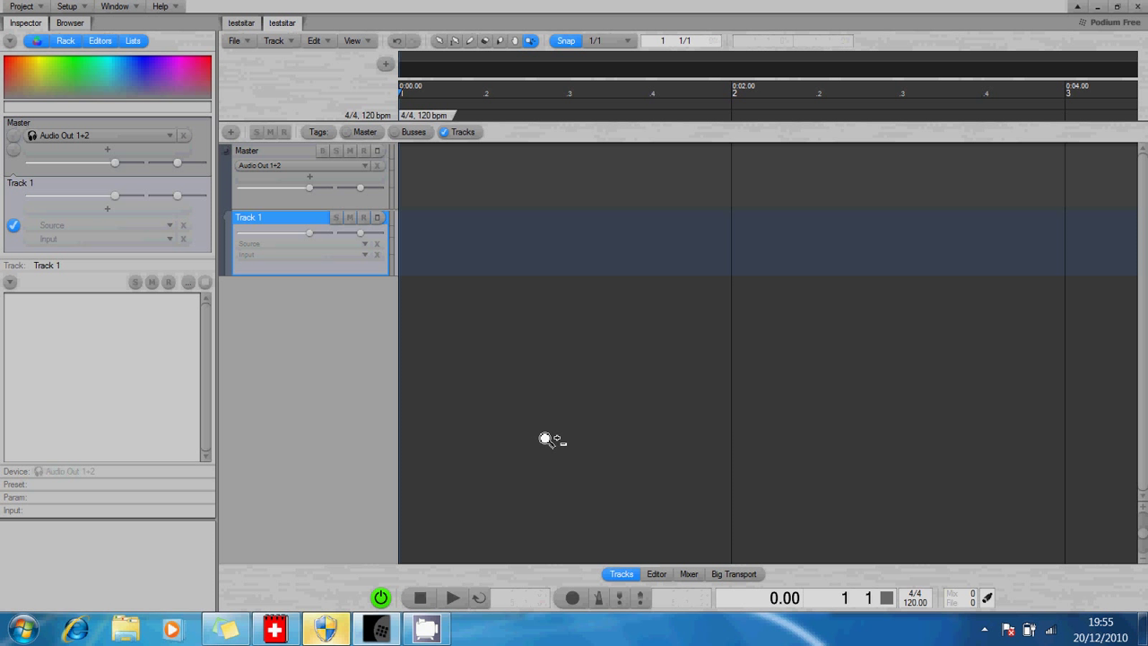
left_click(15, 473)
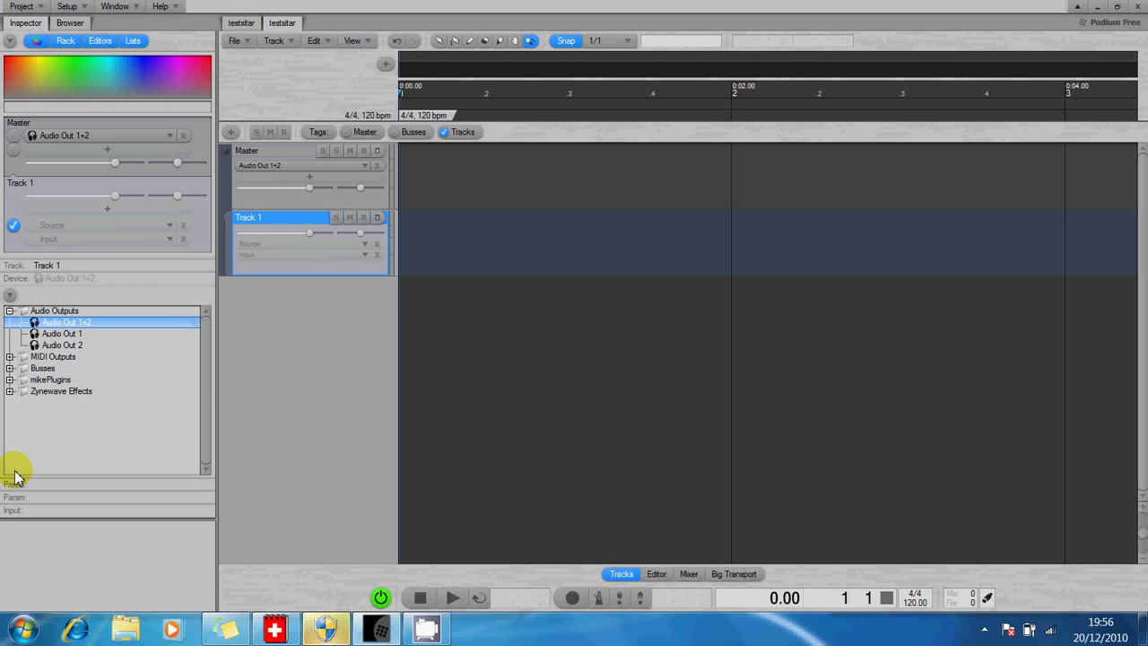
left_click(9, 381)
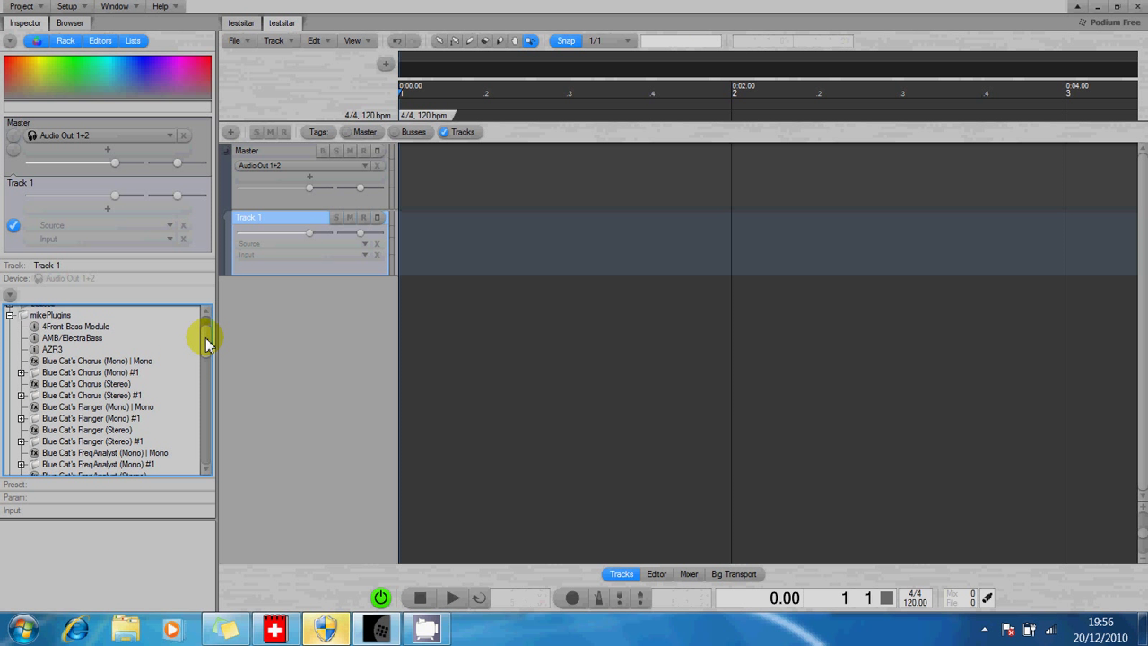
left_click_drag(206, 339, 204, 423)
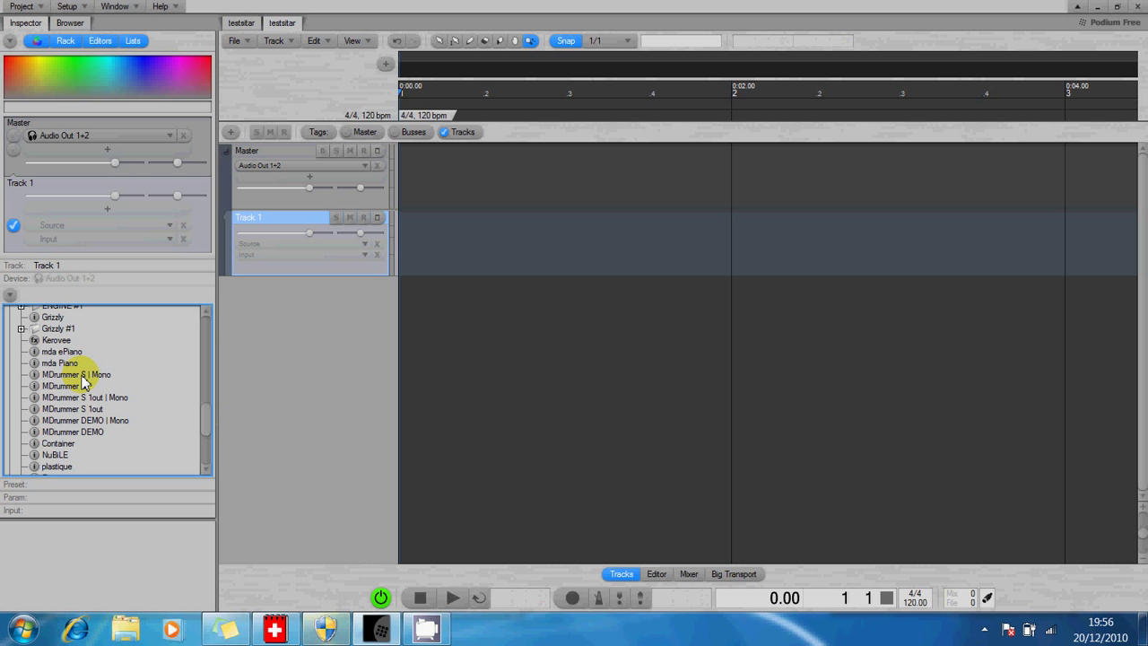
left_click(69, 366)
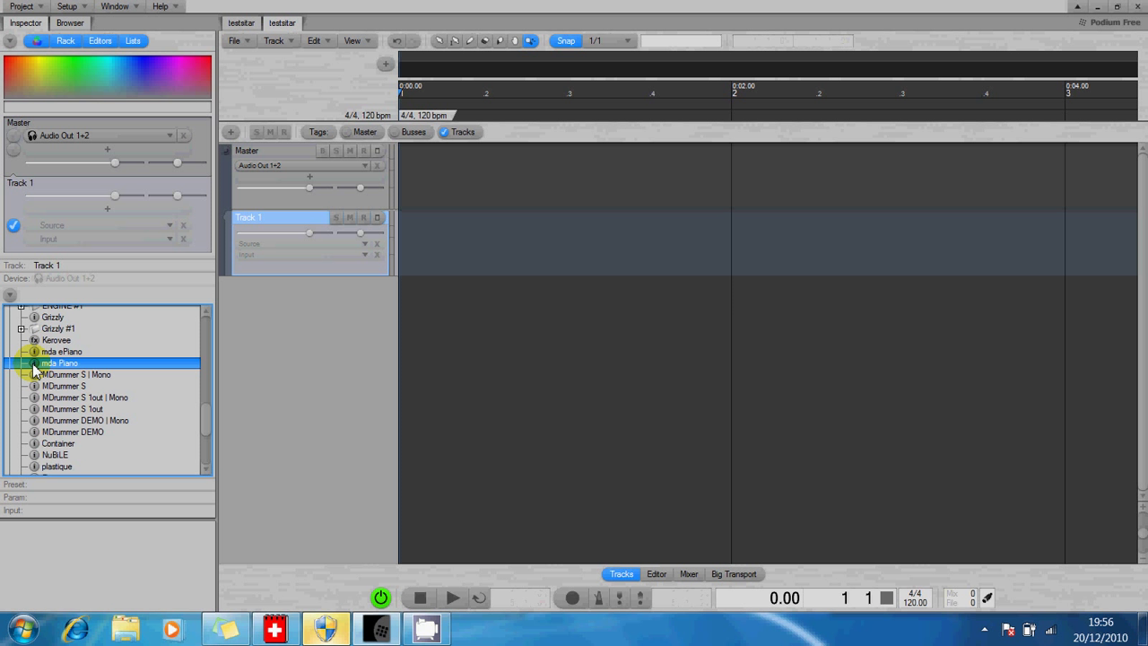
left_click_drag(34, 368, 272, 247)
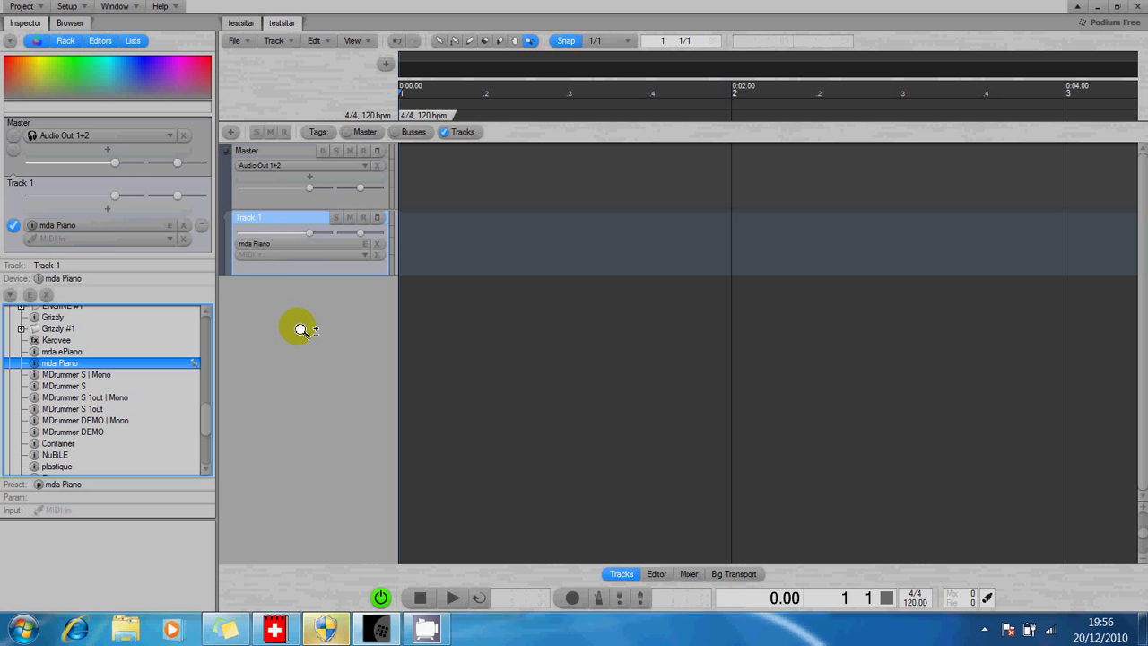
Step: View the mda Piano's controls on Track 1, close them and return to the Select tool
left_click(284, 244)
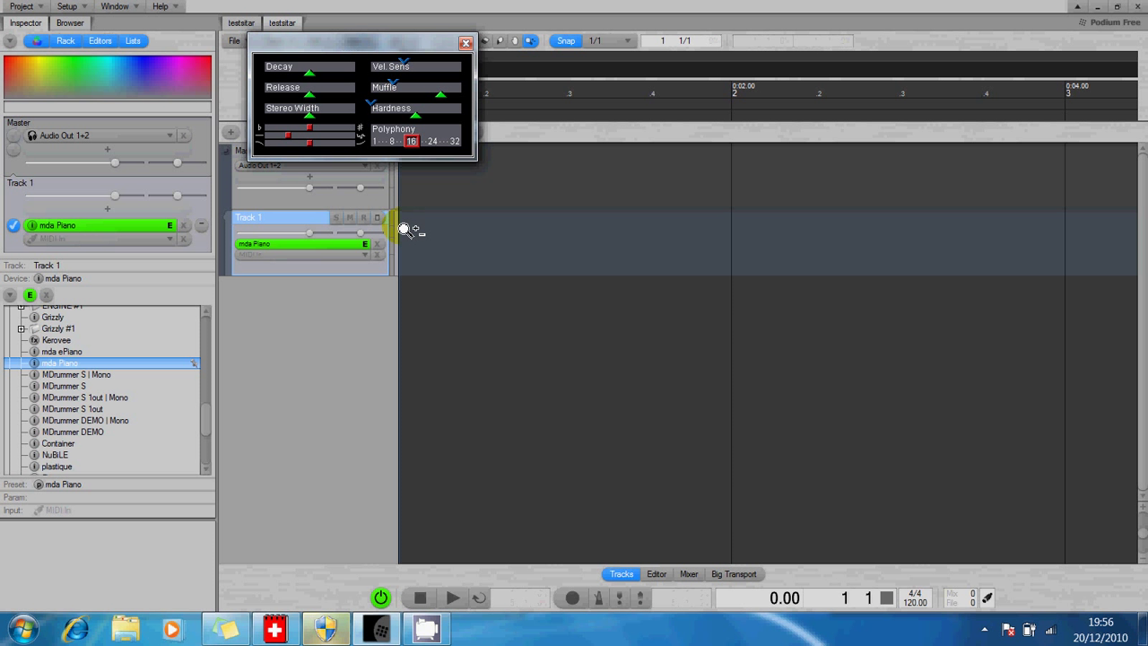
left_click(467, 44)
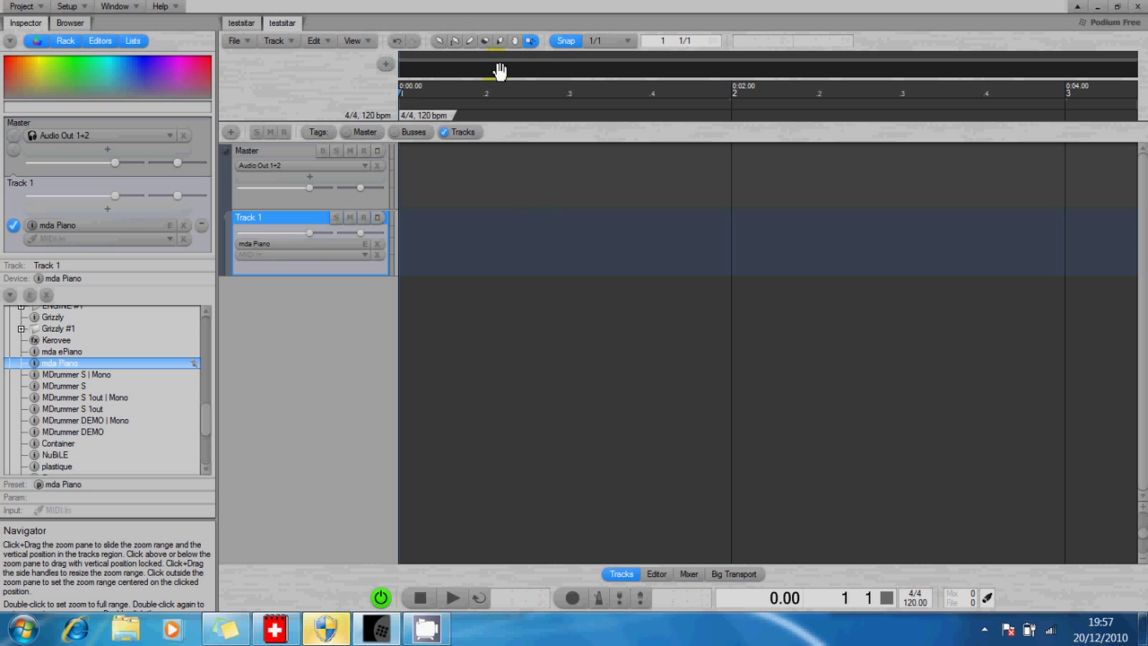
left_click(439, 42)
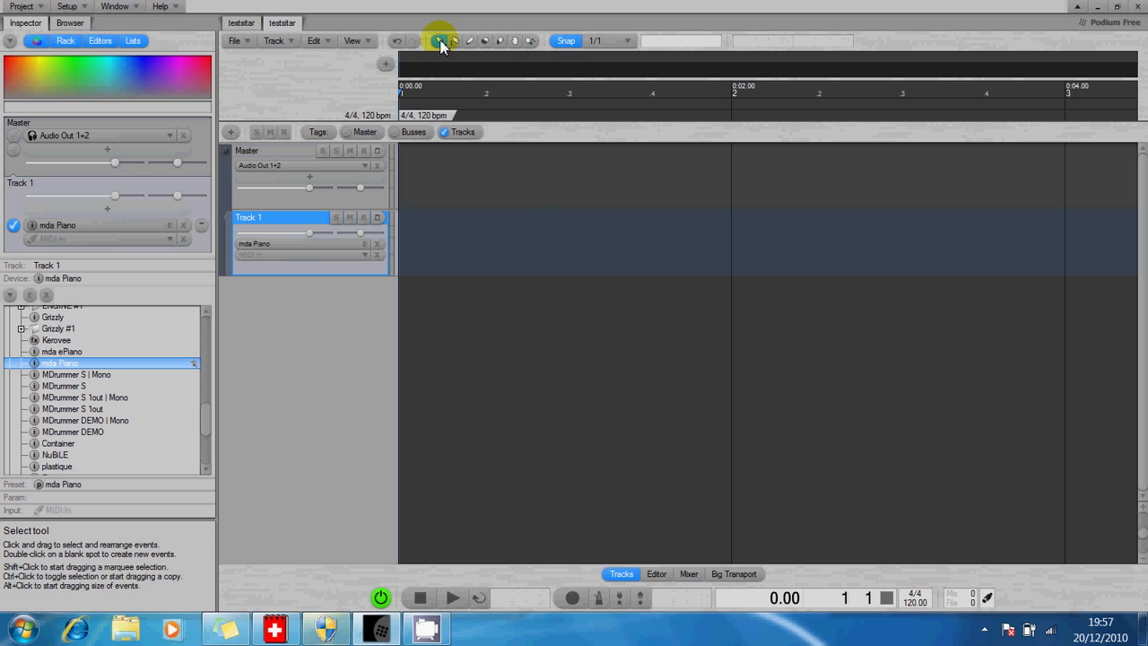
double_click(576, 253)
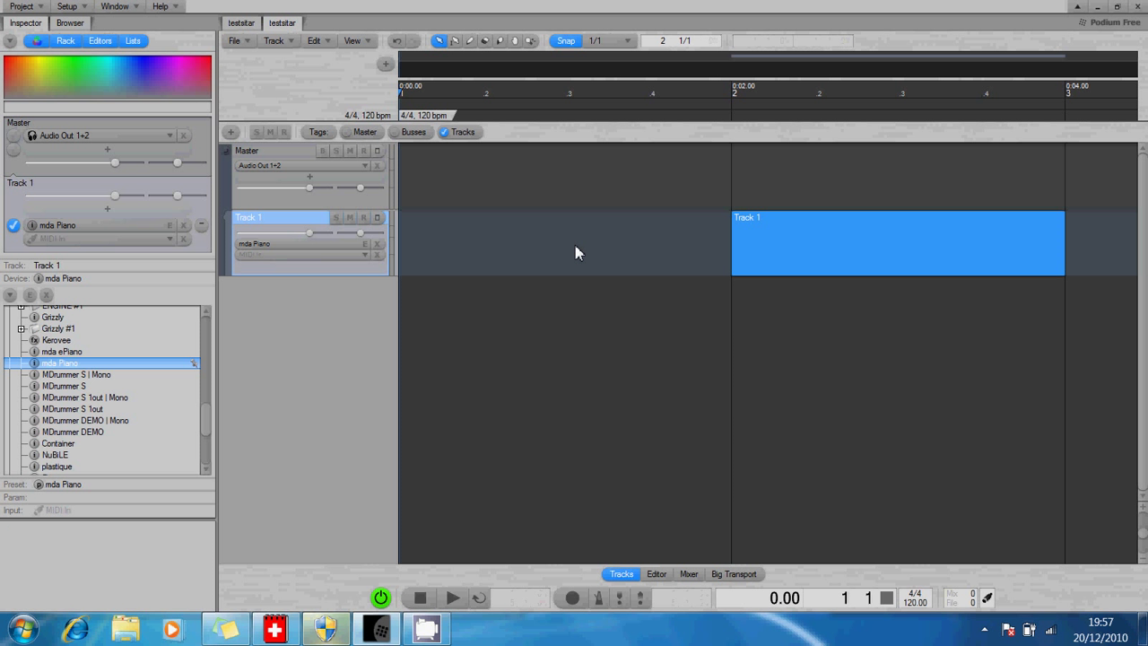
left_click(576, 253)
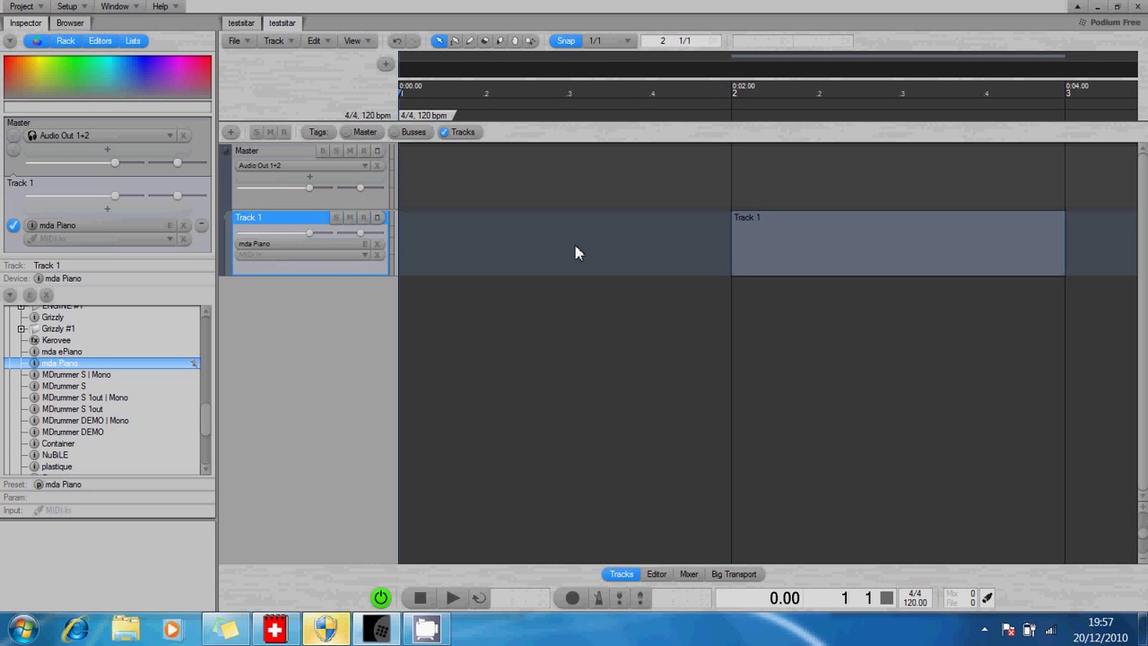
right_click(780, 239)
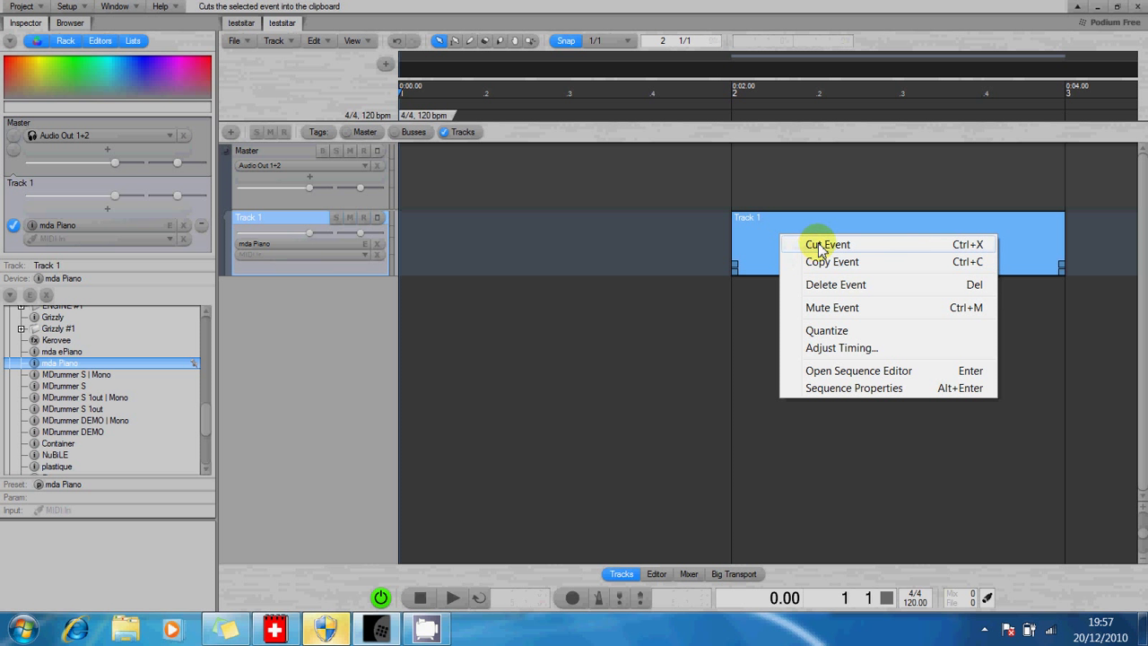
left_click(819, 246)
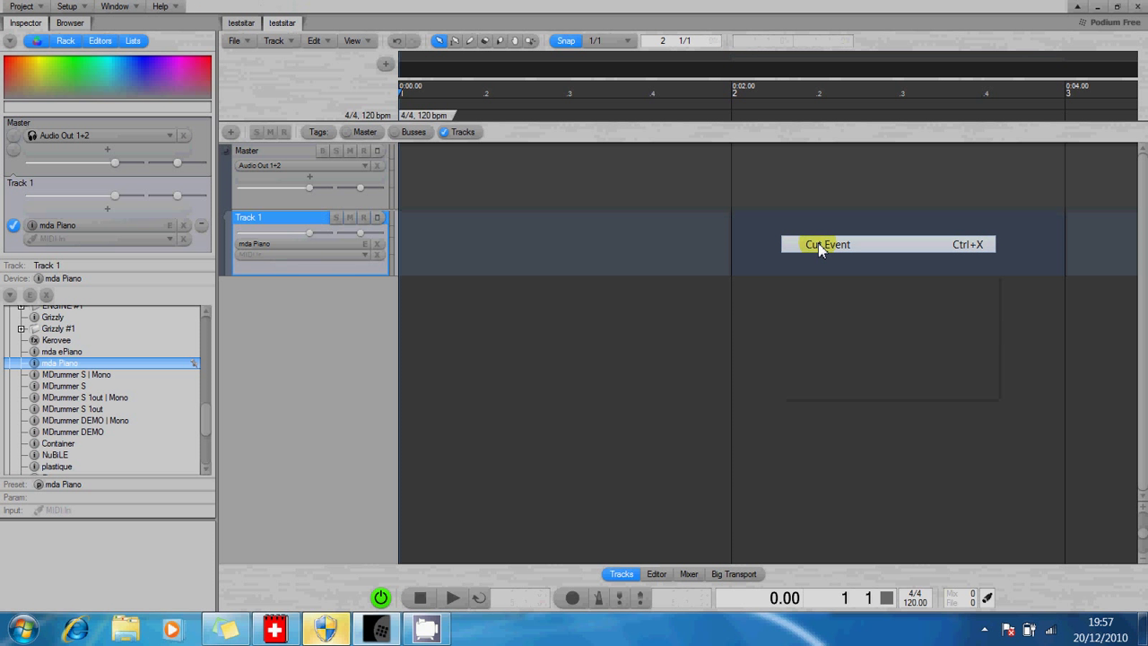
Step: Create an empty note sequence at bar 1 of Track 1 and extend it to the end of bar 2
double_click(522, 252)
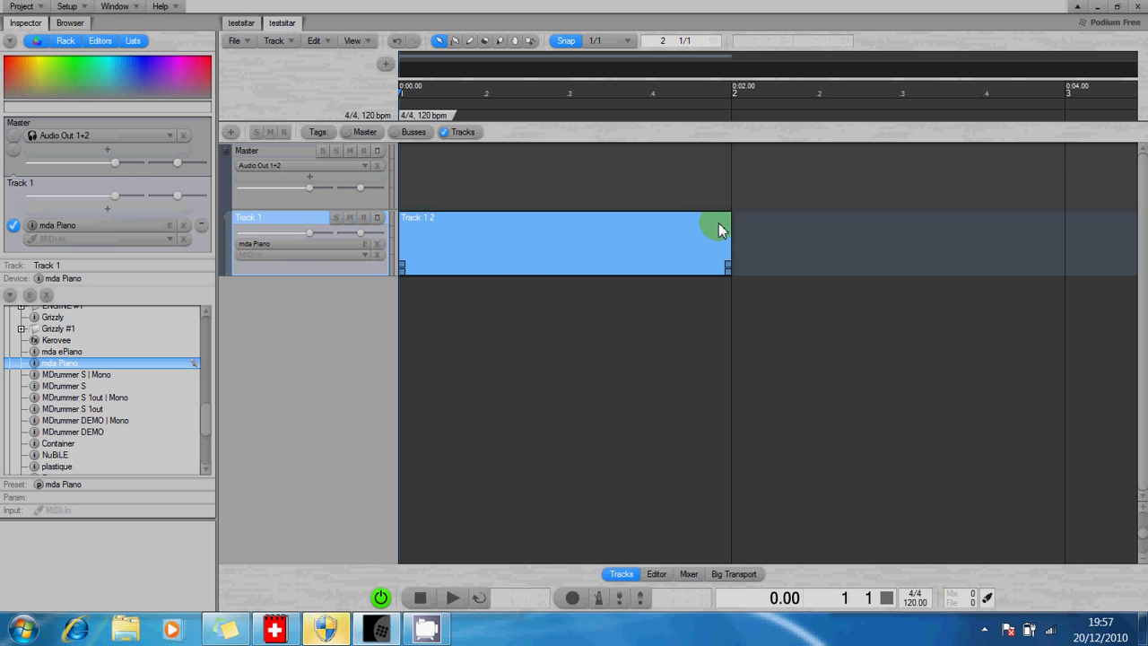
left_click(730, 260)
mouse_move(730, 272)
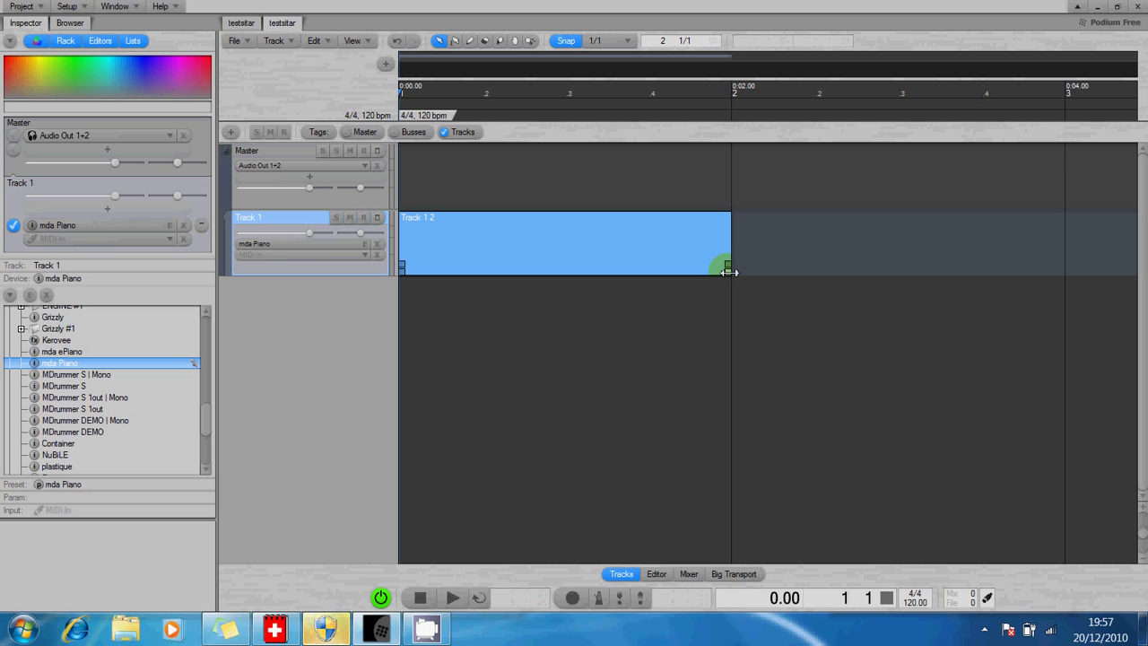
left_click_drag(729, 271, 1002, 264)
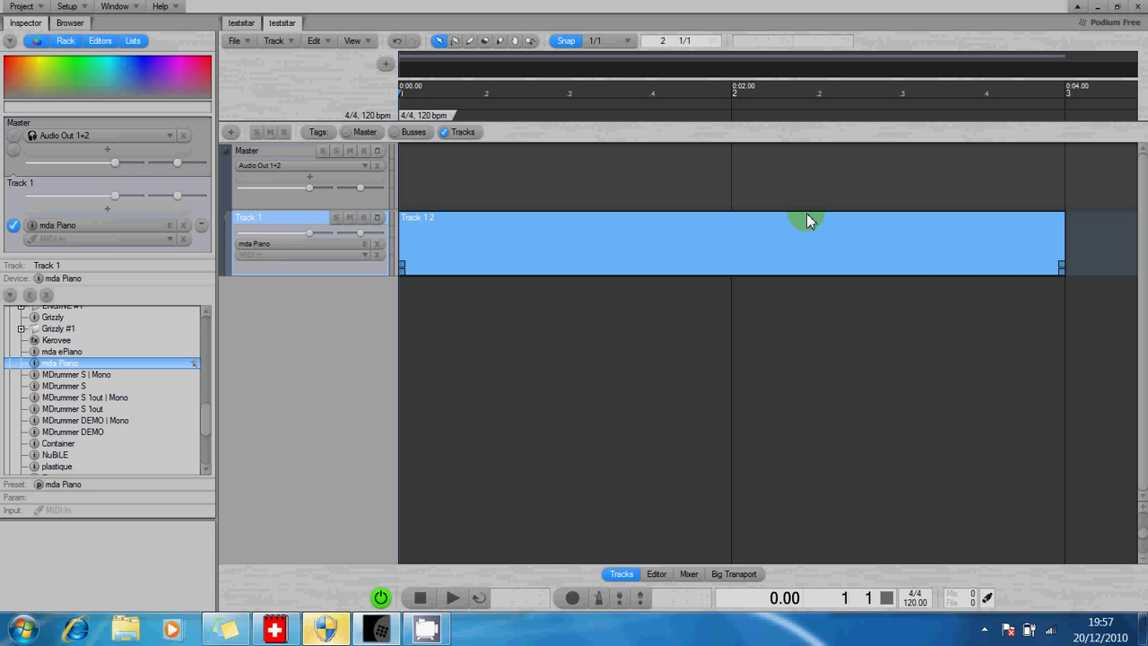
Step: Open the note editor for the Track 1 sequence and enter four descending notes from F#3 to C3 on its piano keyboard
double_click(427, 247)
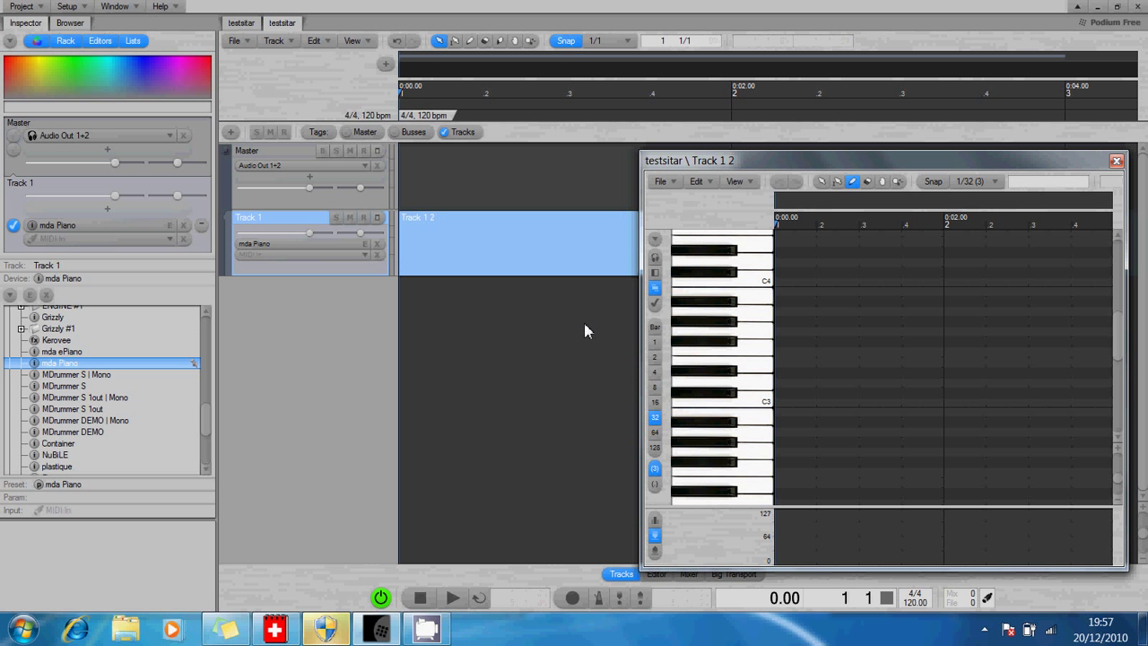
left_click(753, 346)
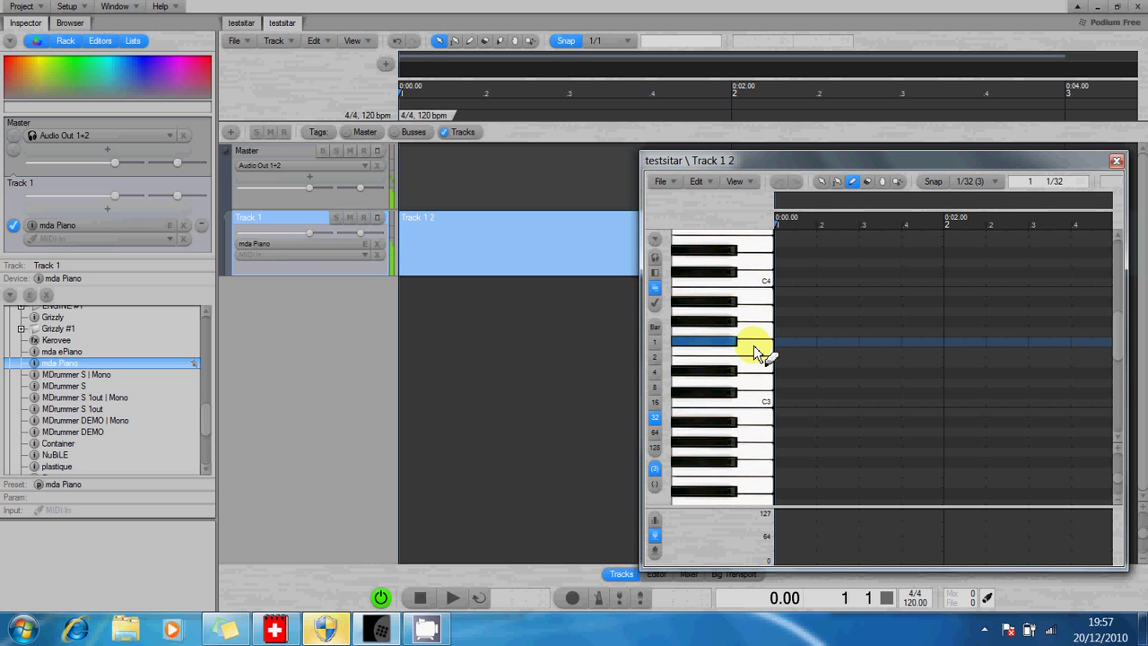
left_click(757, 360)
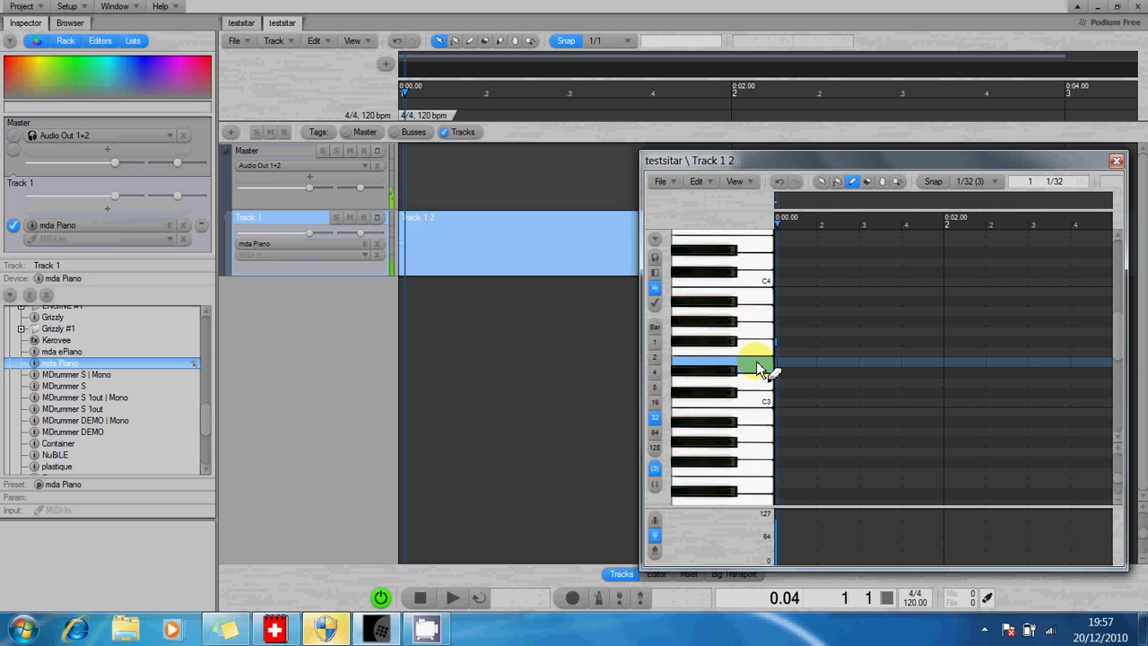
left_click(757, 393)
left_click(756, 382)
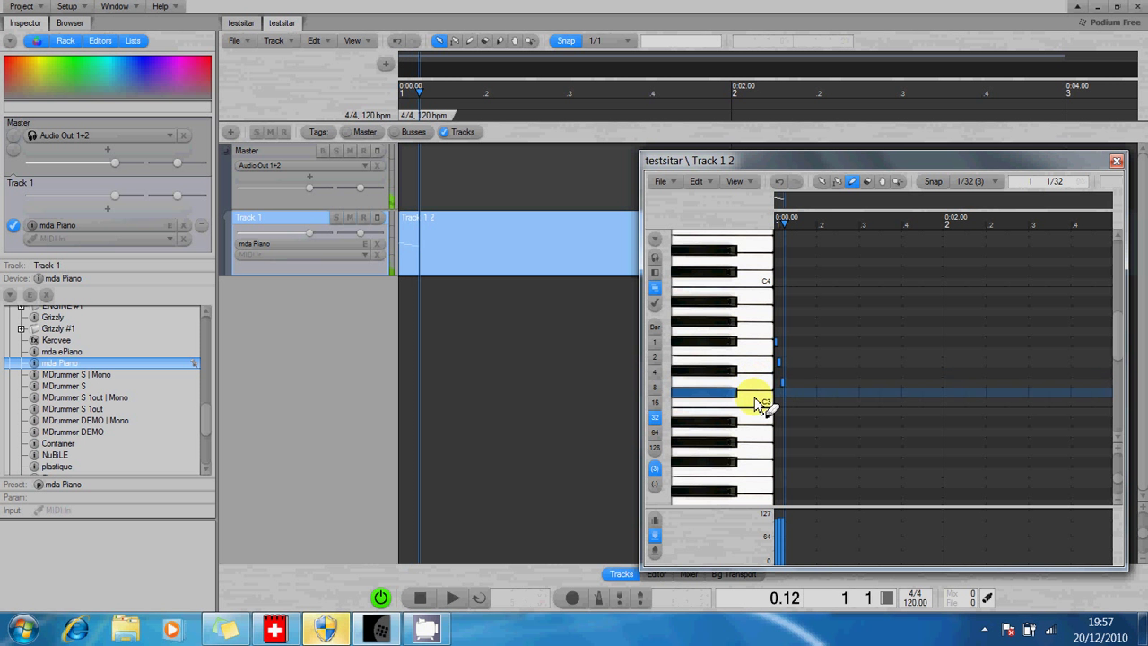
left_click(756, 401)
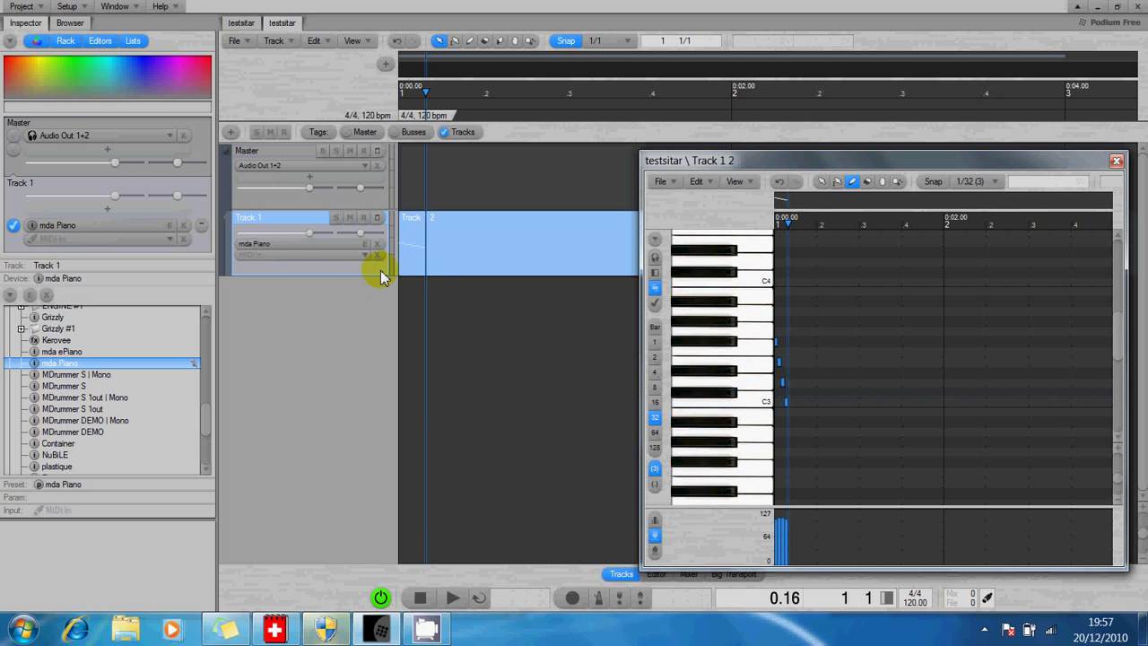
Step: Lower the mda Piano's Decay to nearly its minimum and enter three descending notes starting at B3
left_click(321, 245)
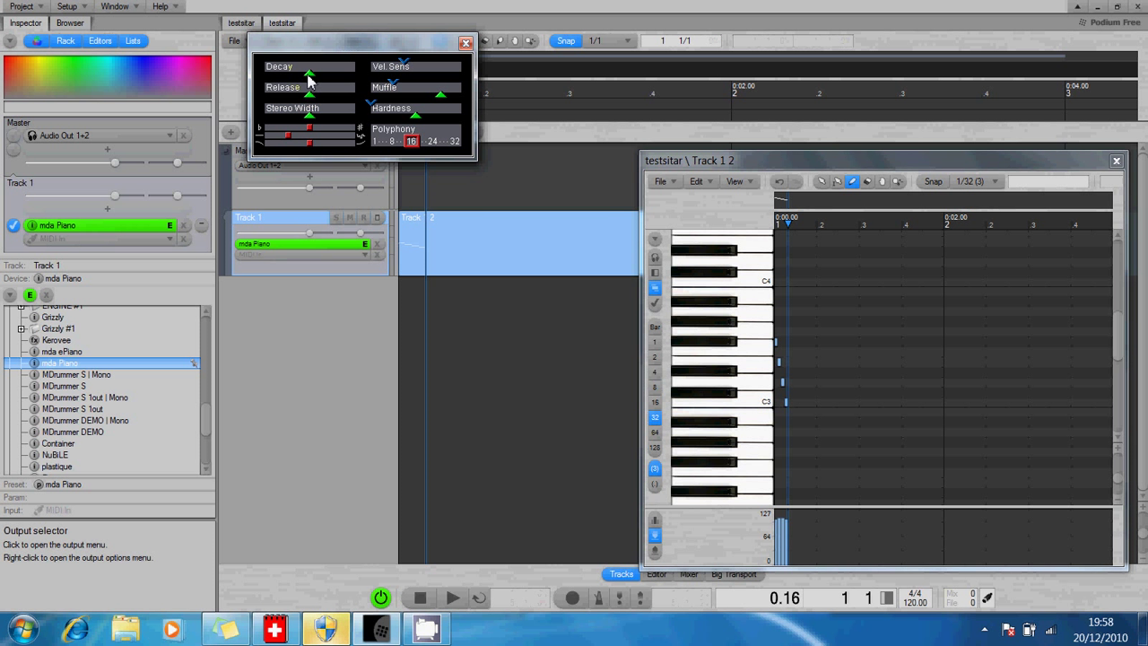
left_click_drag(309, 81, 274, 80)
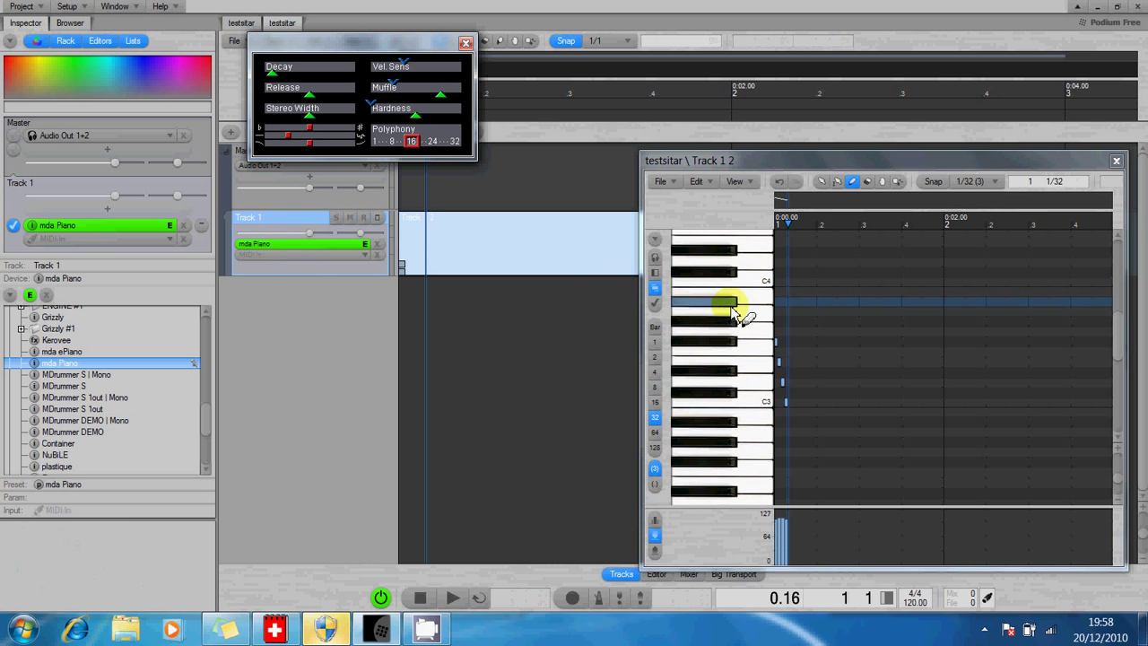
left_click(758, 293)
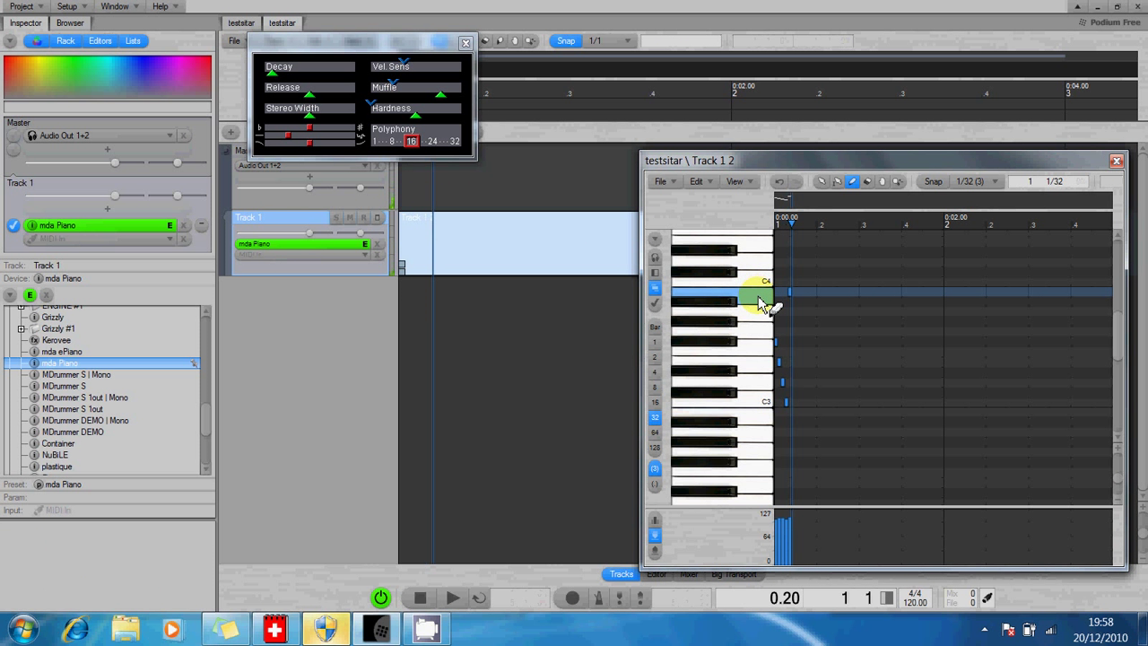
left_click(757, 313)
left_click(753, 341)
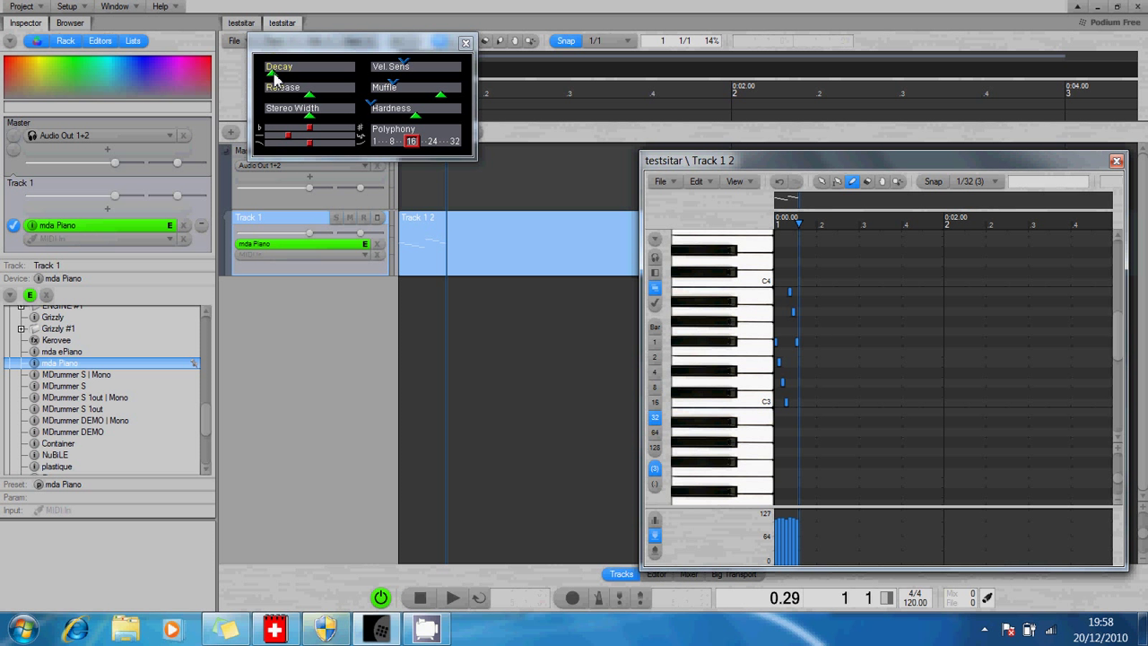
Step: Return the mda Piano's Decay to the middle of its range and close the instrument's controls
left_click_drag(272, 77, 308, 73)
left_click(466, 43)
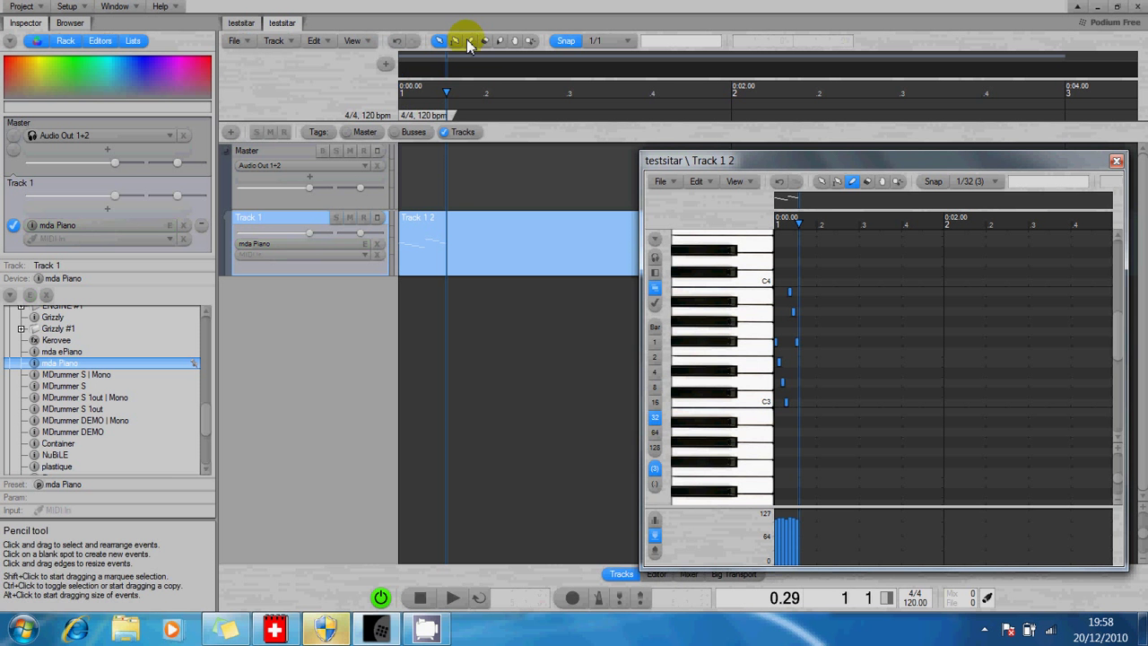
Step: Change the mda Piano preset on Track 1 to Dark Piano
left_click(332, 323)
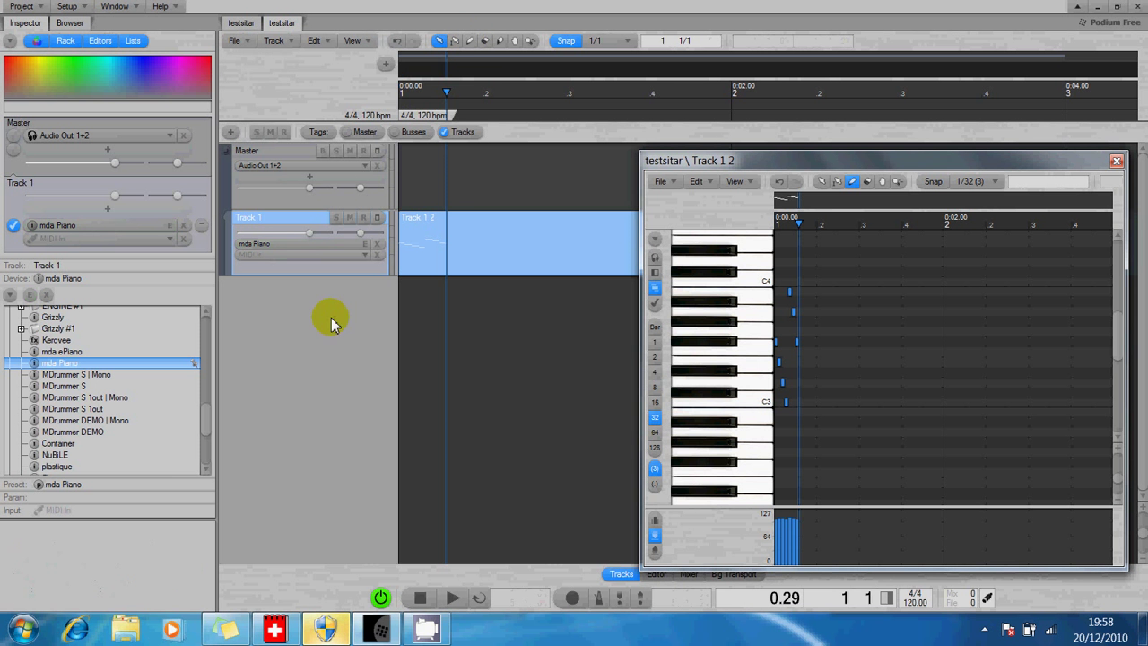
right_click(302, 251)
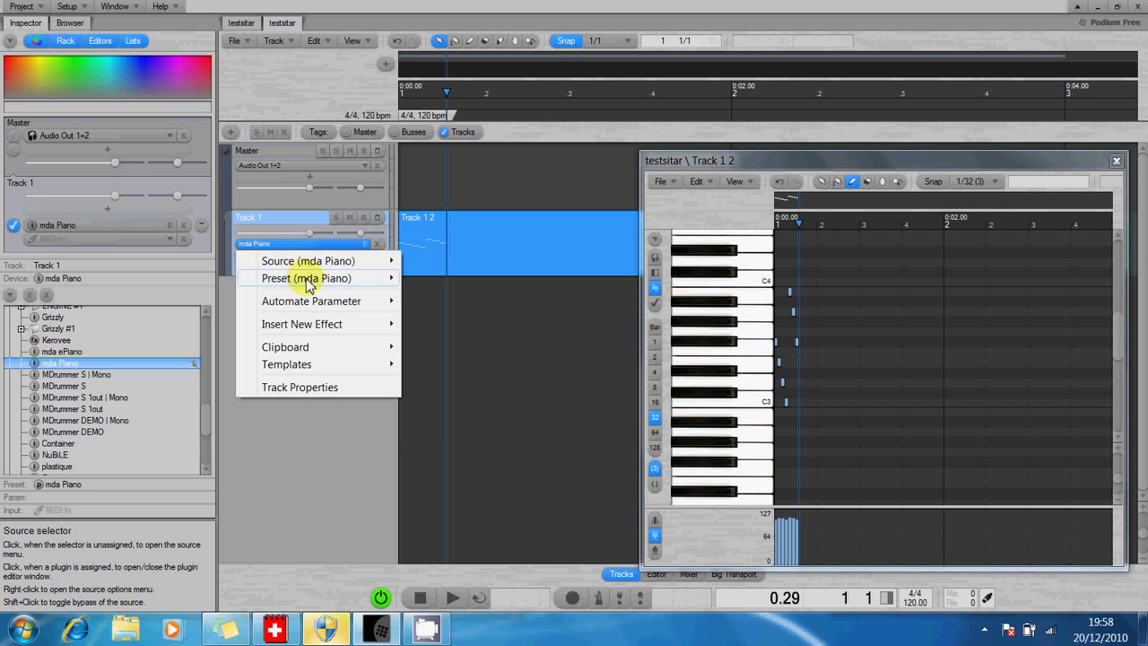
mouse_move(306, 282)
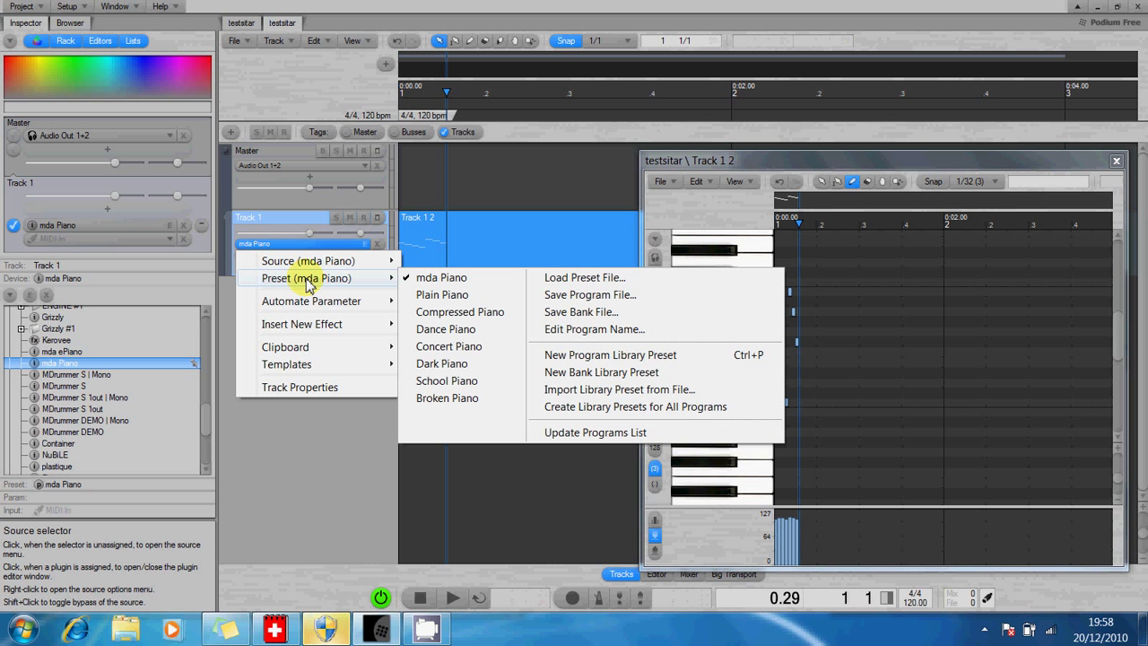
left_click(430, 364)
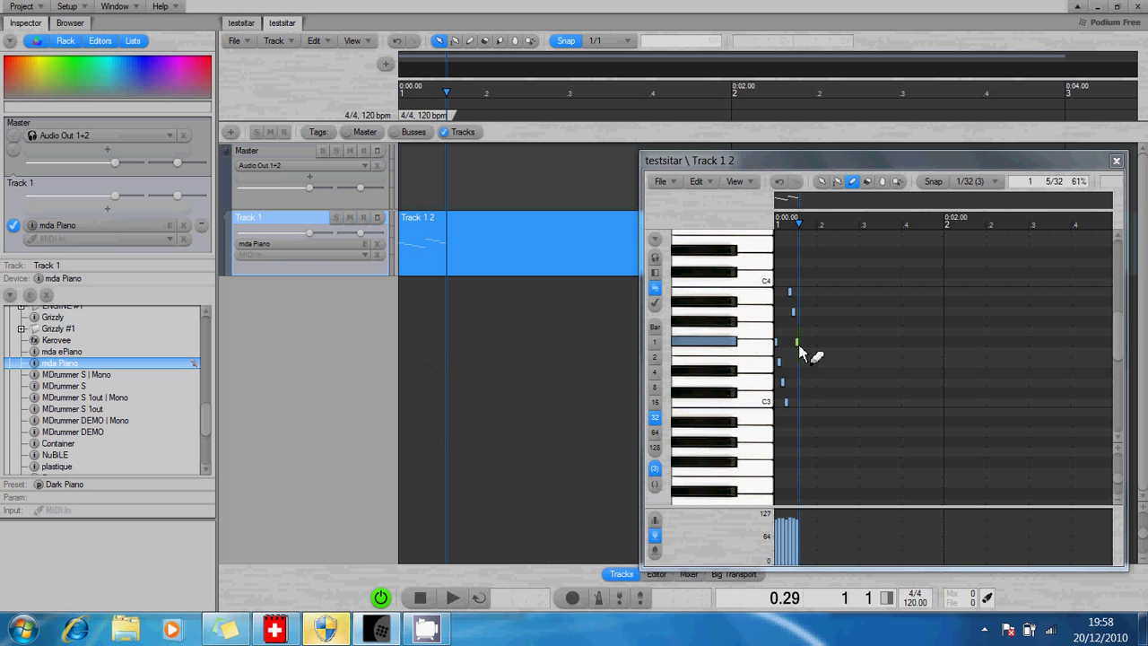
Step: Enter three descending notes, A3, G3 and F3, on the note editor's piano keyboard
left_click(749, 310)
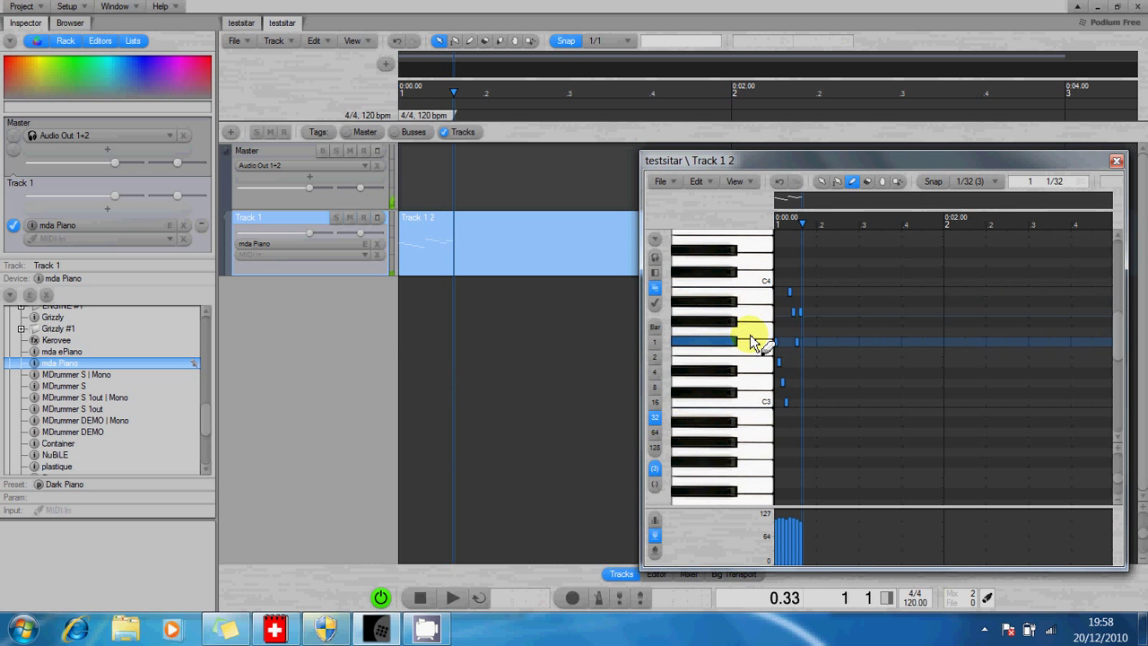
left_click(750, 330)
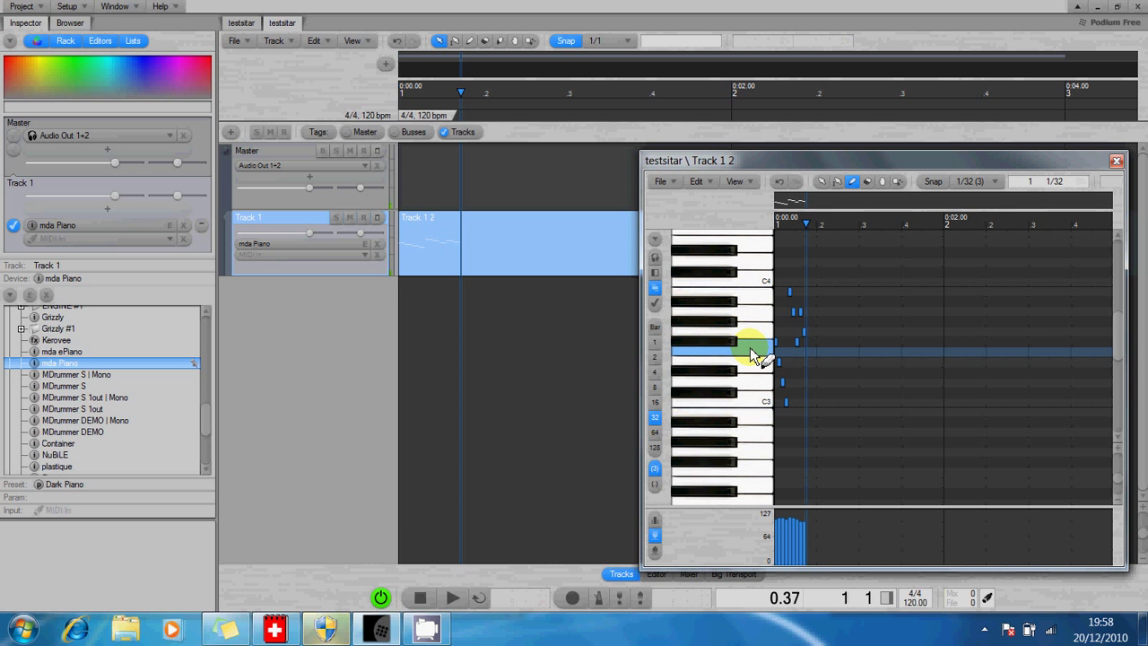
left_click(750, 347)
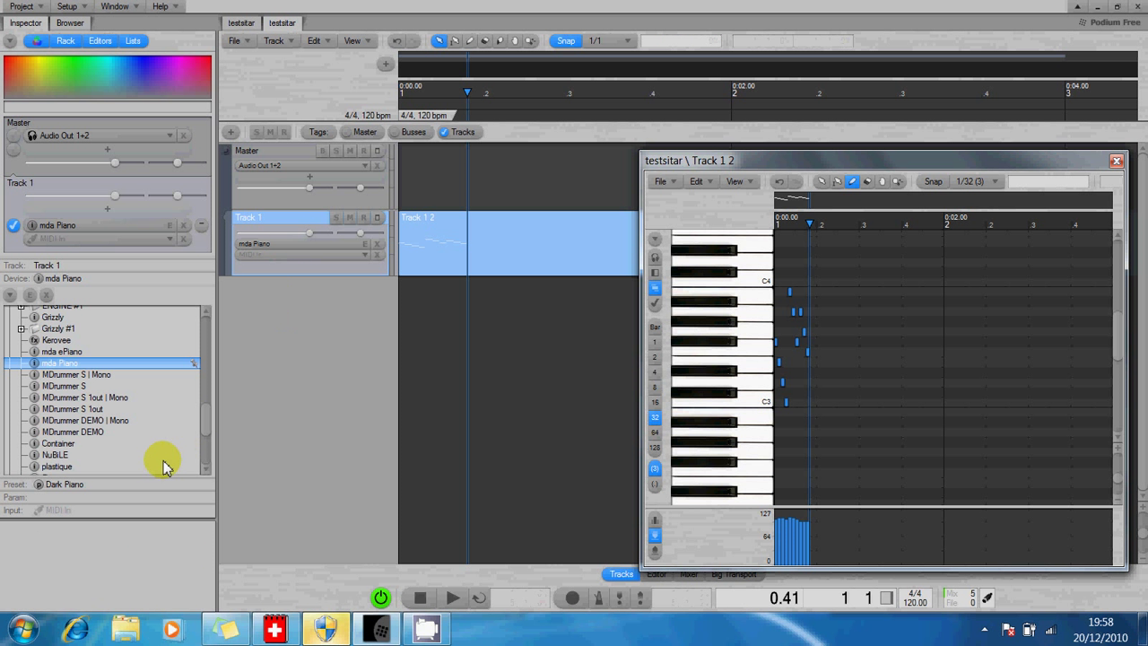
Step: Replace the mda Piano on Track 1 with the ZebraCM instrument from the u-he folder
left_click_drag(207, 426, 207, 451)
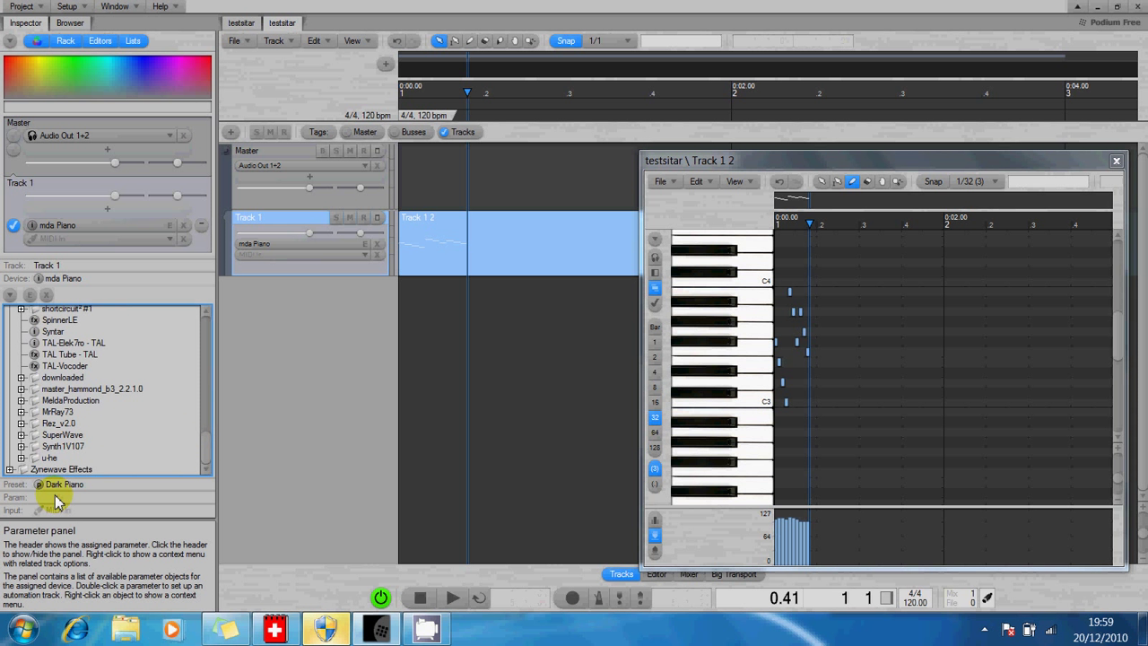
left_click(21, 458)
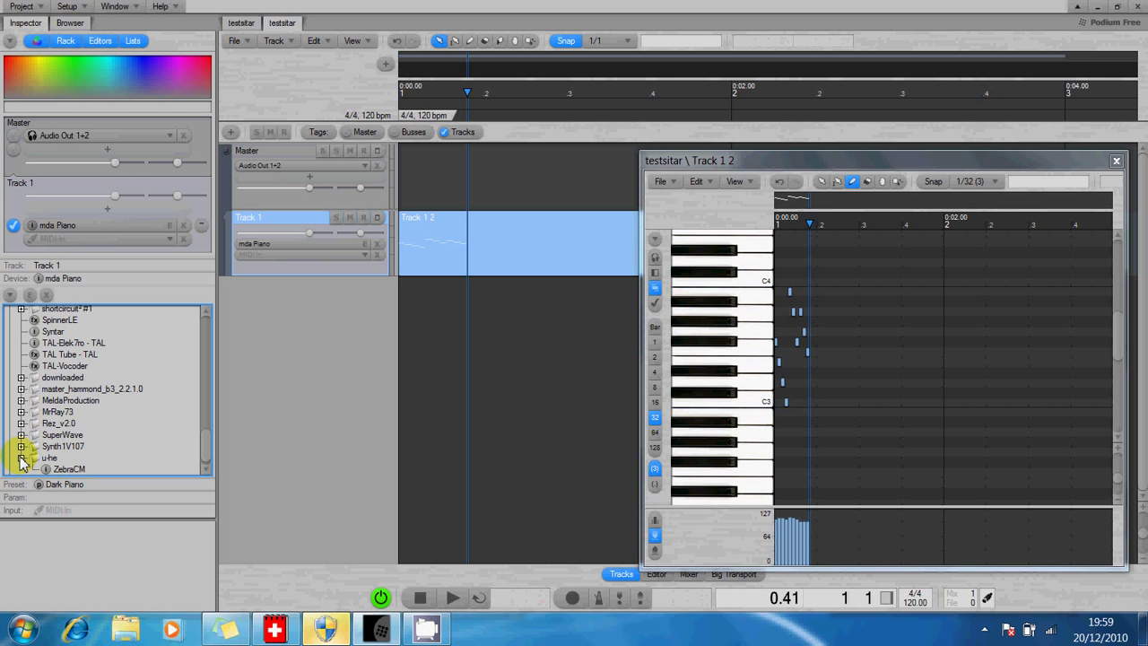
left_click(64, 470)
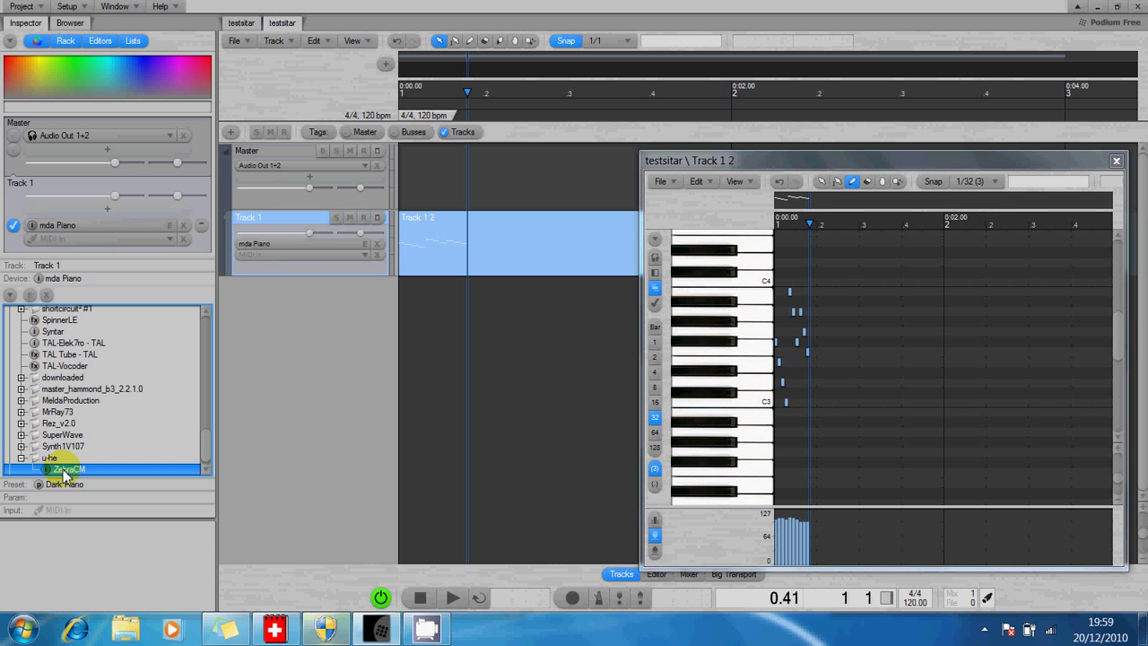
left_click_drag(65, 475, 267, 254)
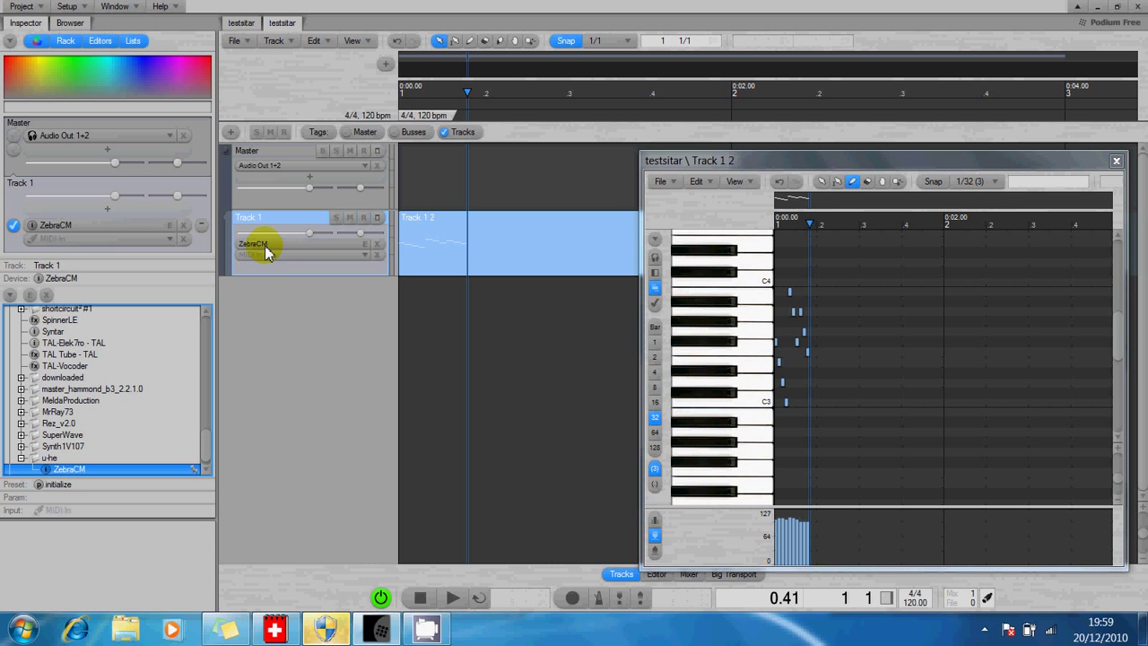
Step: Advance through ZebraCM's presets to UH Retro Ambient in its controls and enter a G#2 note on the piano keyboard
double_click(266, 253)
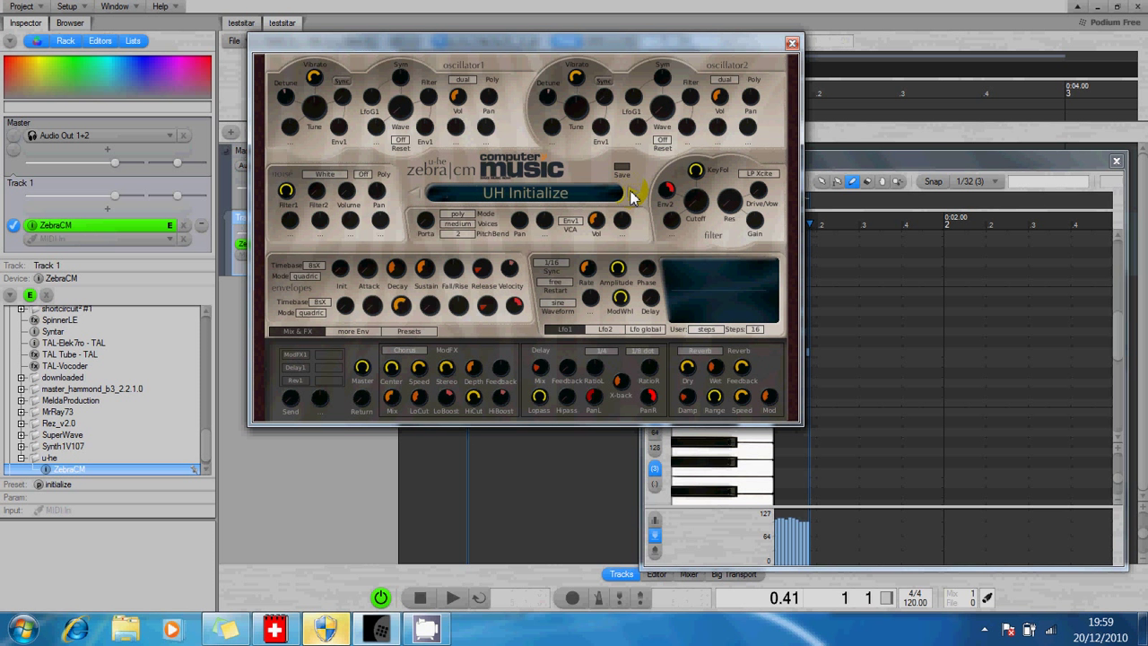
left_click(631, 196)
left_click(631, 197)
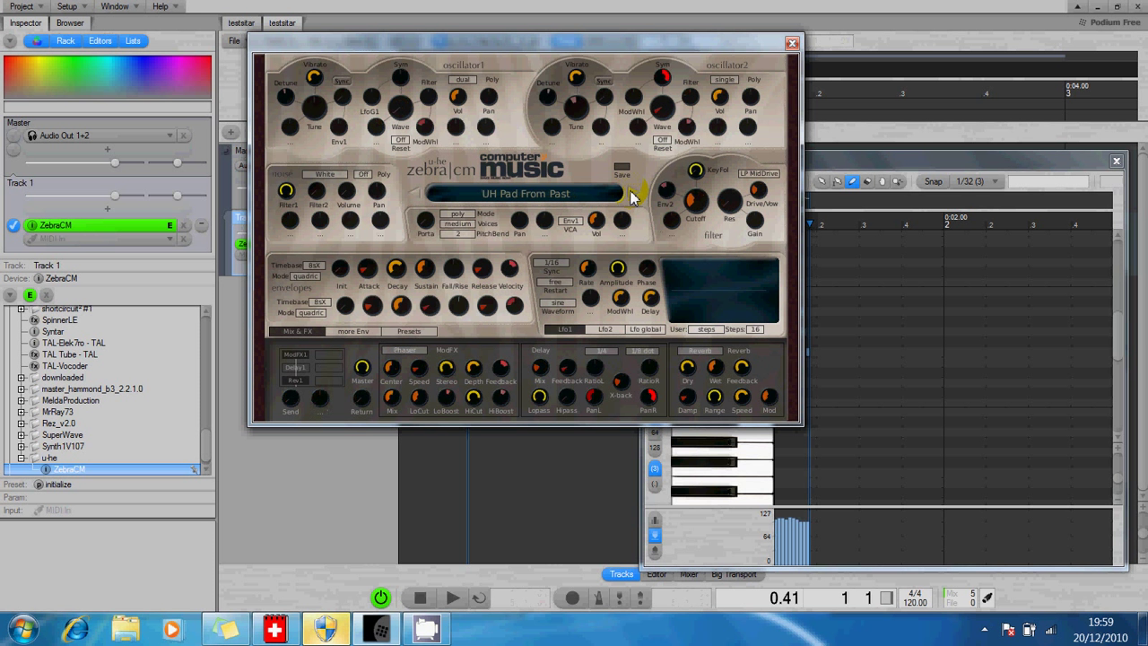
left_click(631, 197)
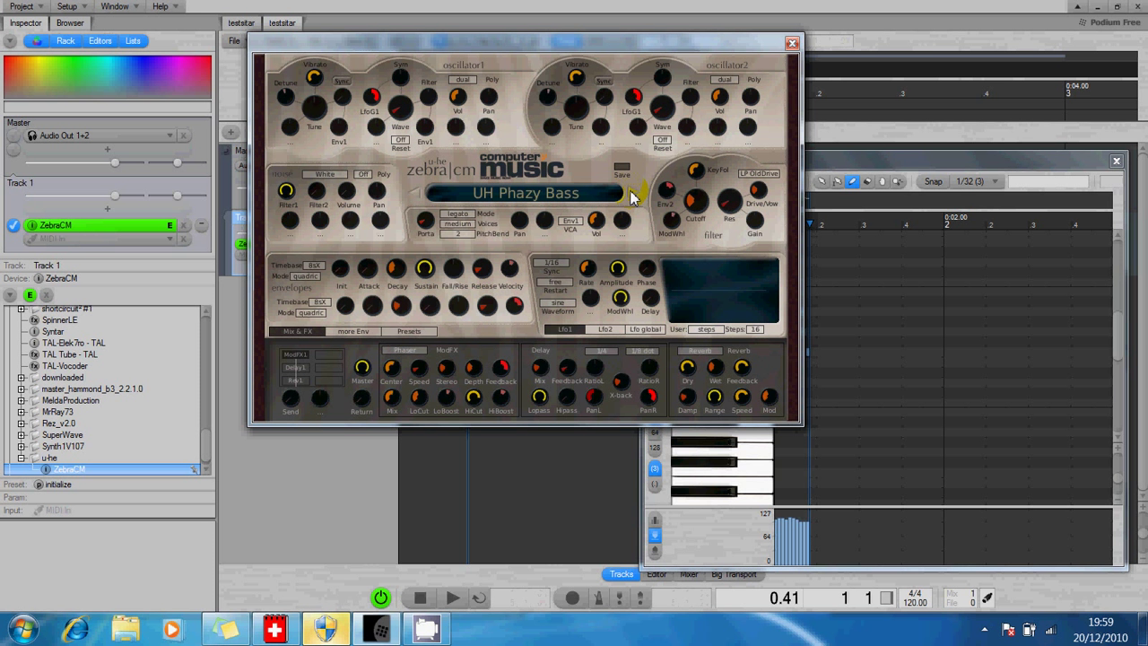
left_click(630, 197)
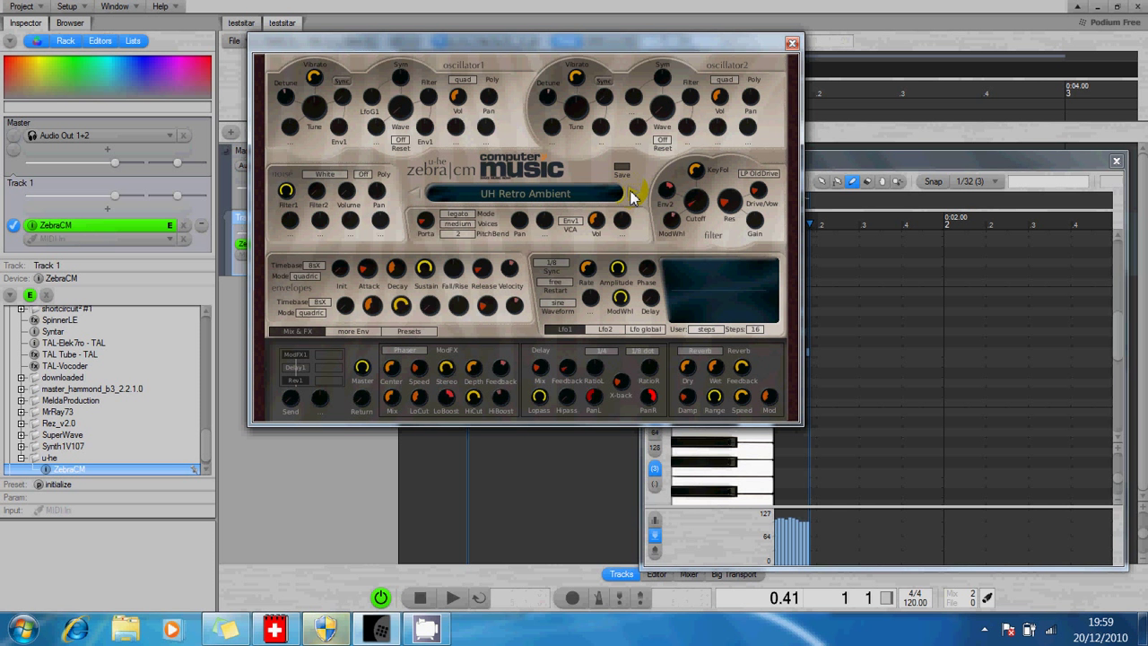
left_click(760, 454)
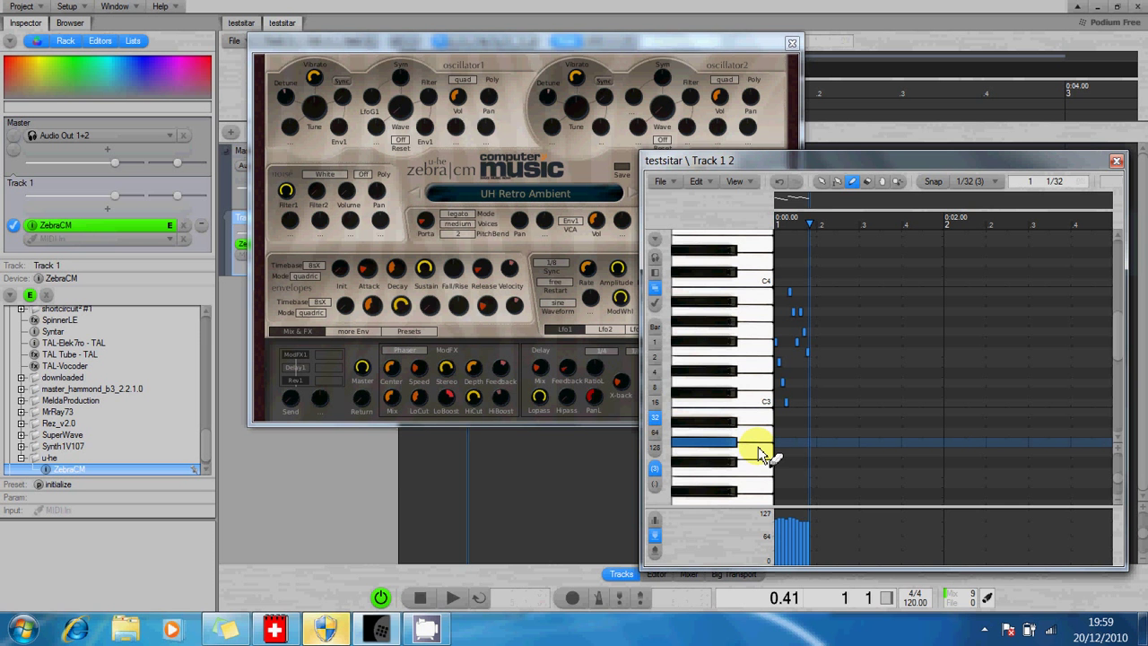
Step: Enter a G2 note using ZebraCM's UH Velocity Raptor preset and close the instrument's controls
left_click(631, 198)
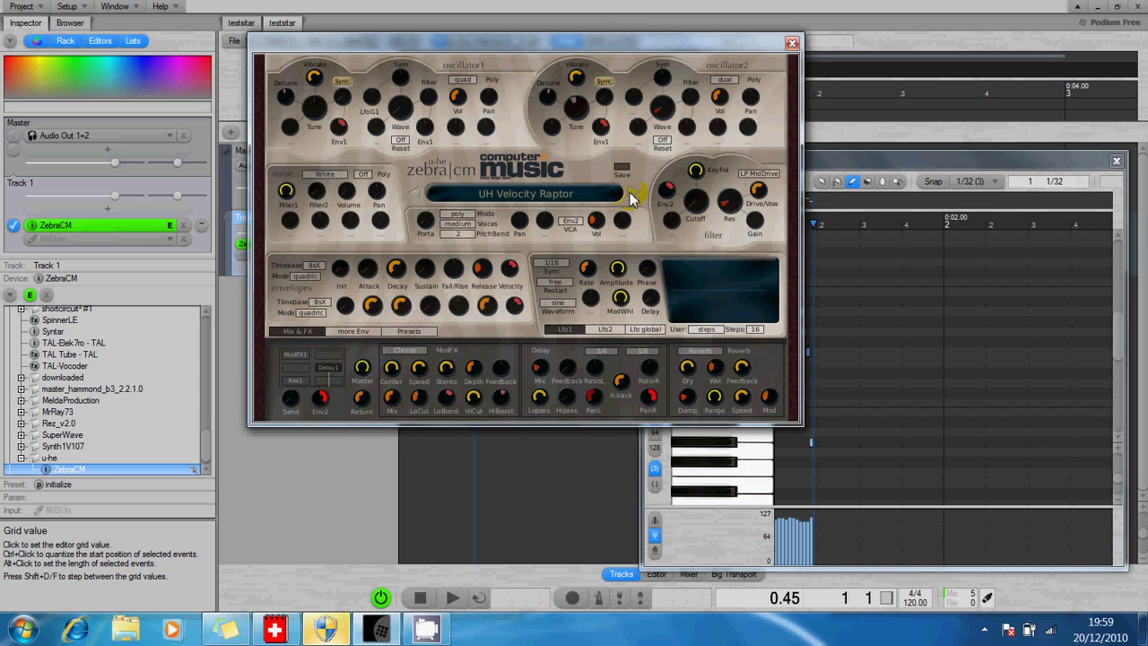
left_click(756, 457)
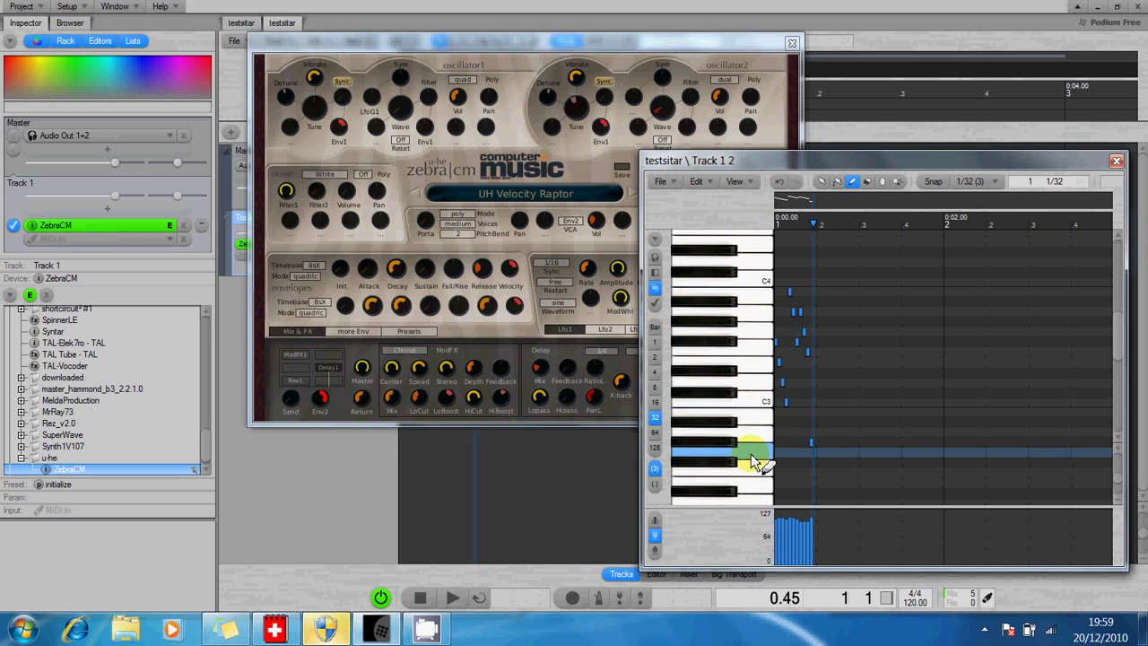
left_click(657, 41)
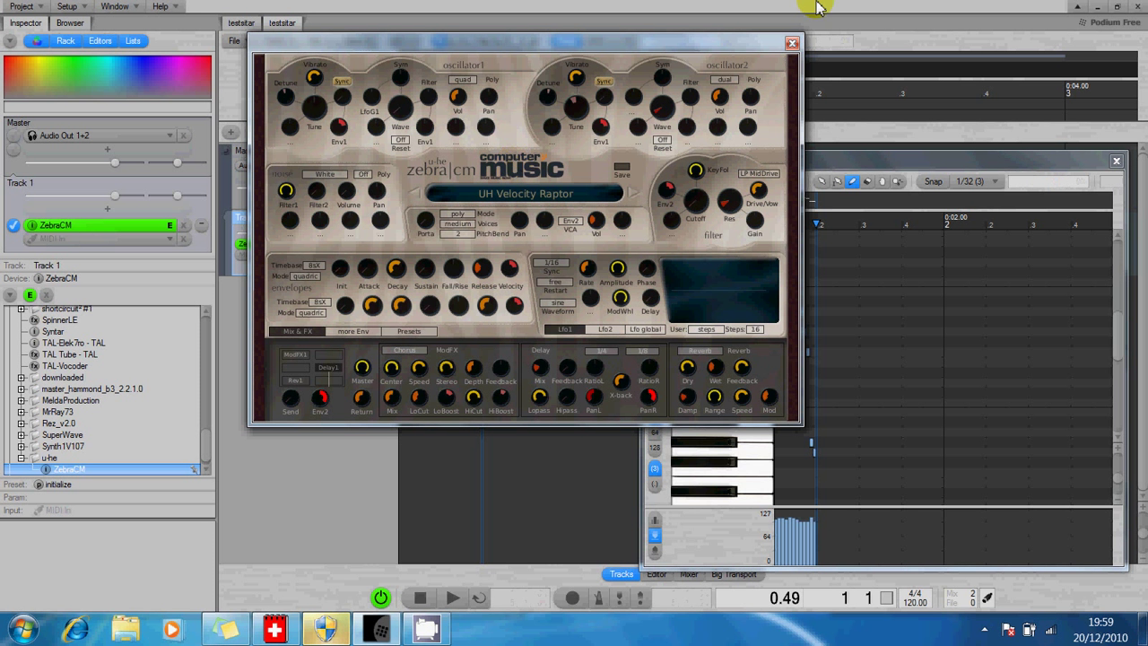
left_click(793, 44)
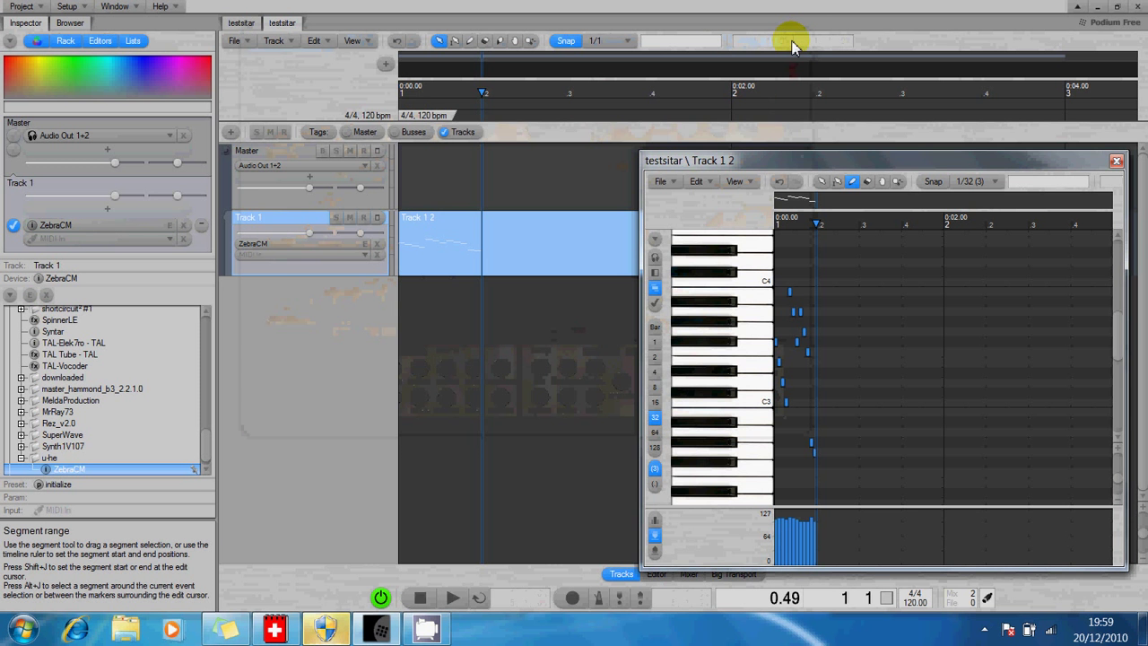